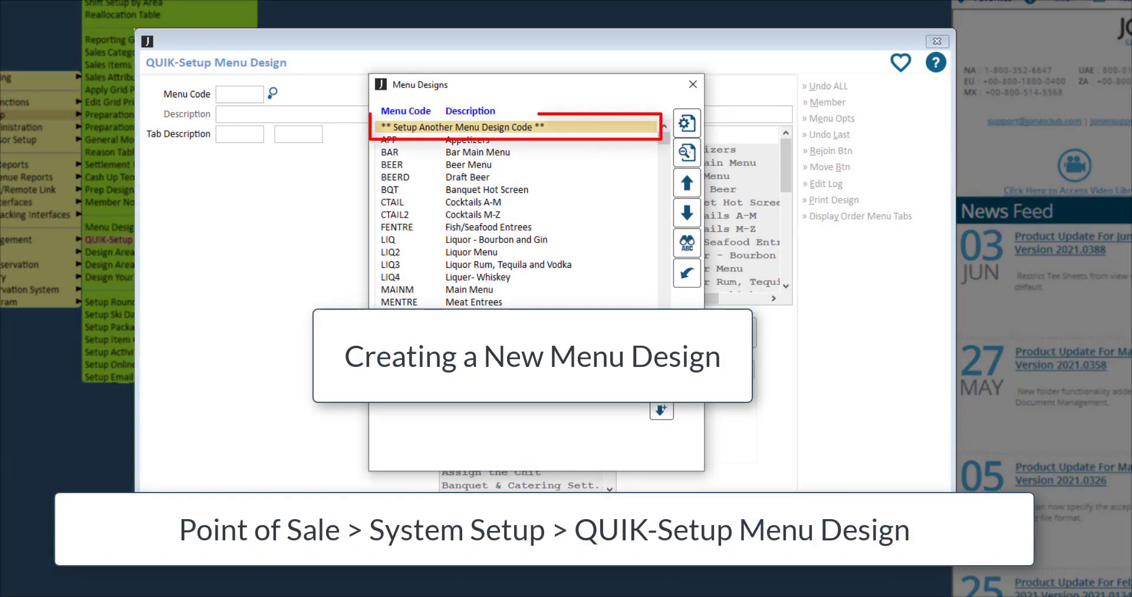
Choose '** Setup Another Menu Design Code **' to begin a new menu design.
key("Return")
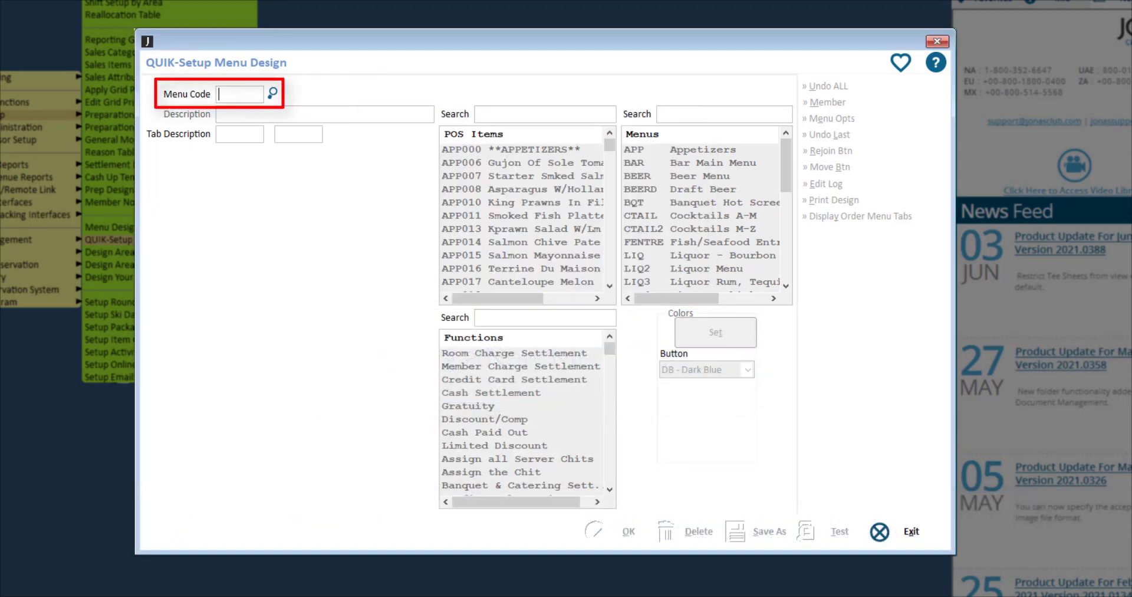
Create menu code LUNCH, copying its default buttons from the ~DEFLT menu.
type("LUNCH")
key("Return")
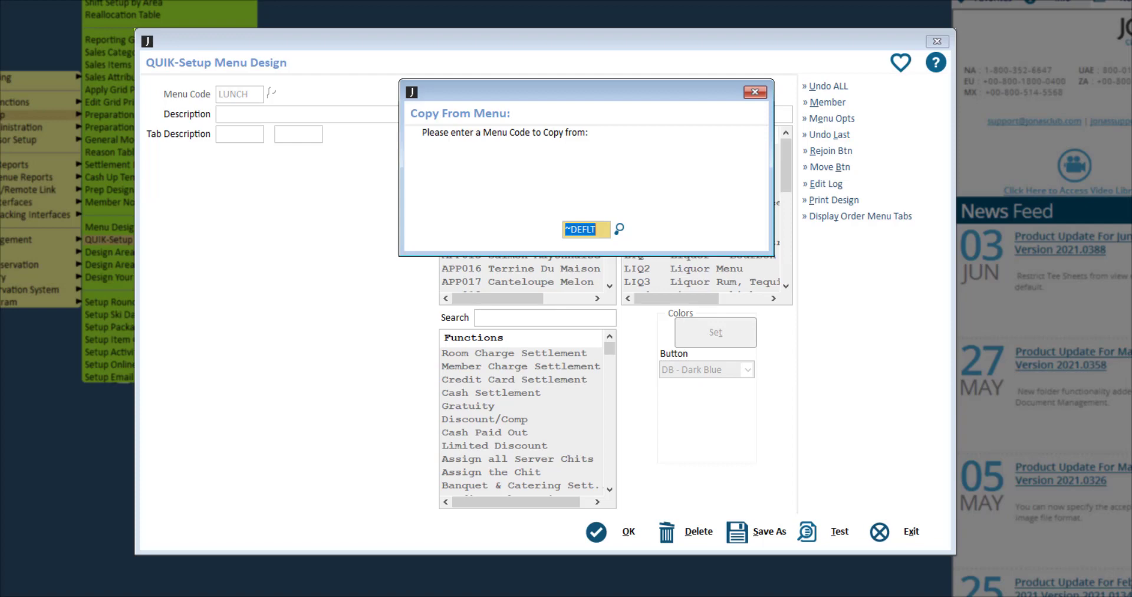
key("Return")
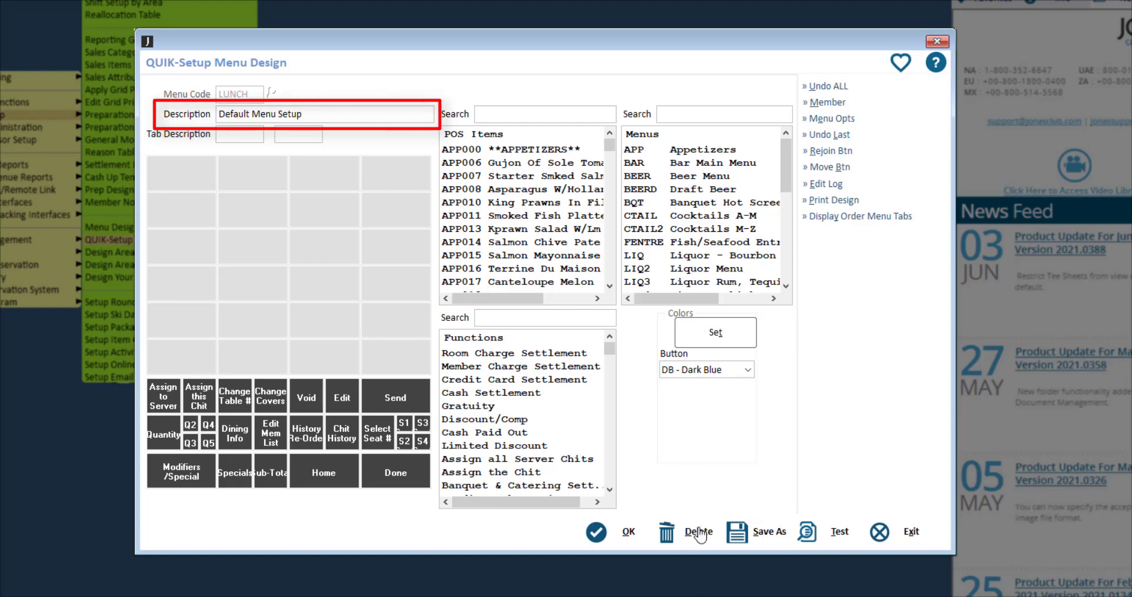
Replace the 'Default Menu Setup' description with 'Lunch Specials'.
left_click_drag(348, 113, 188, 108)
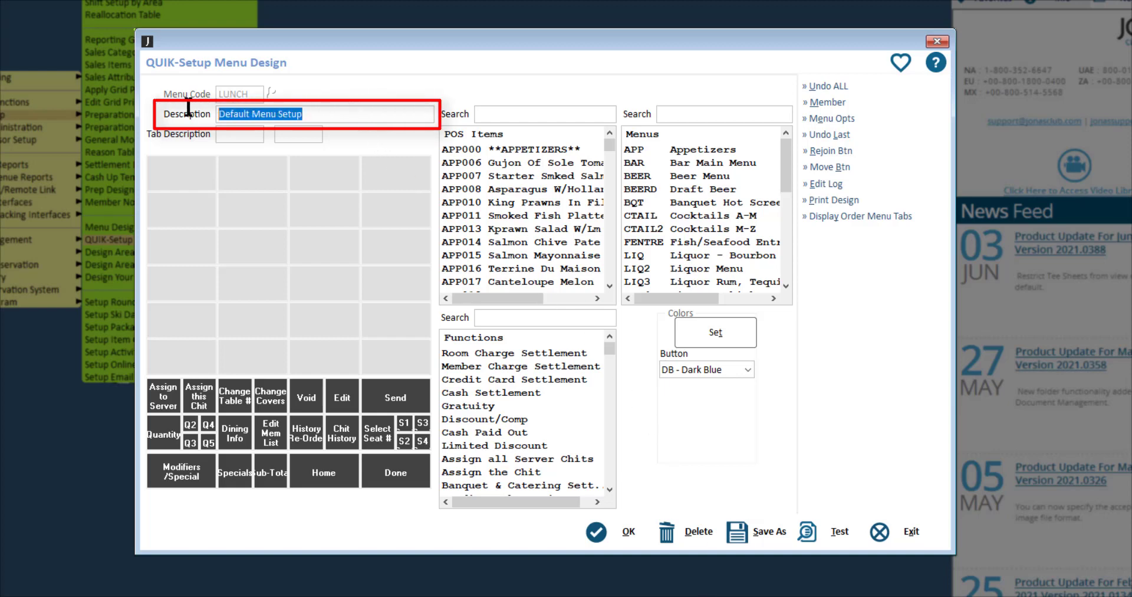
type("Lunch")
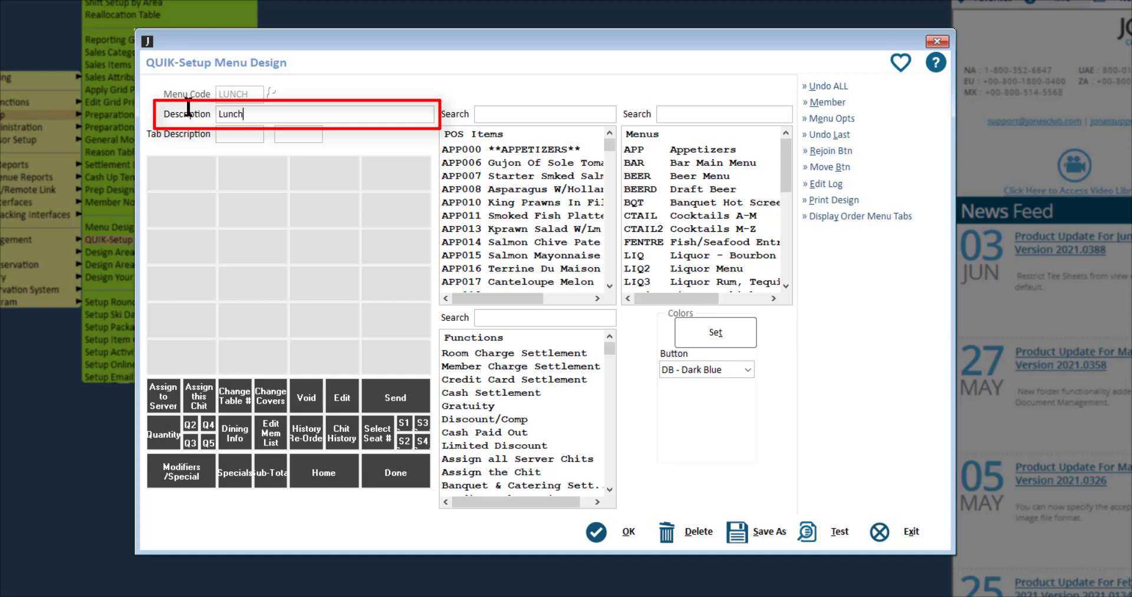
type(" Specials")
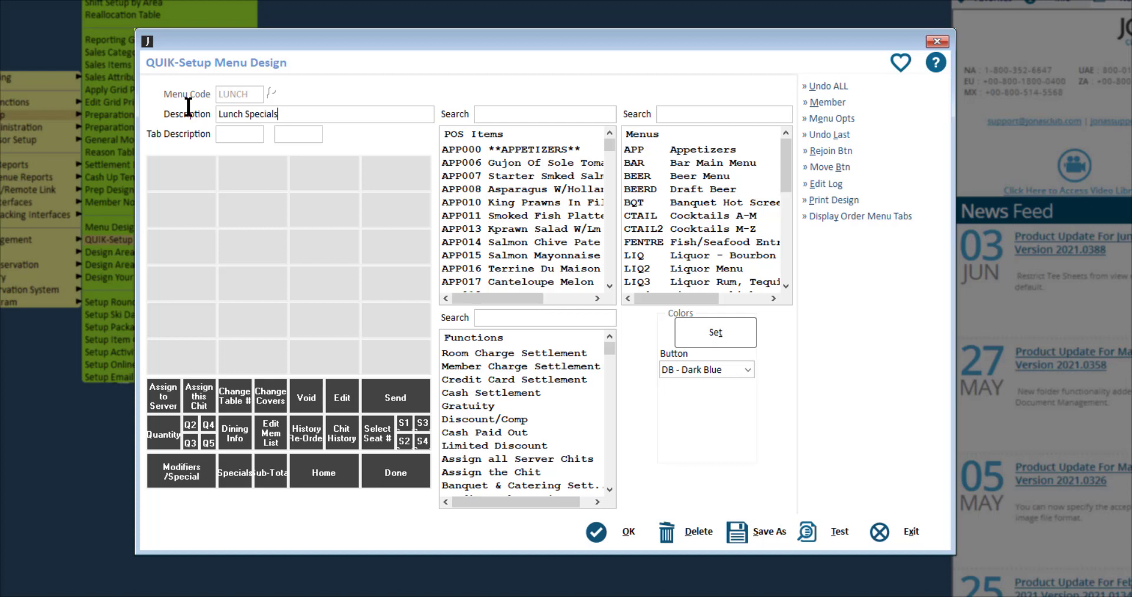
key("Tab")
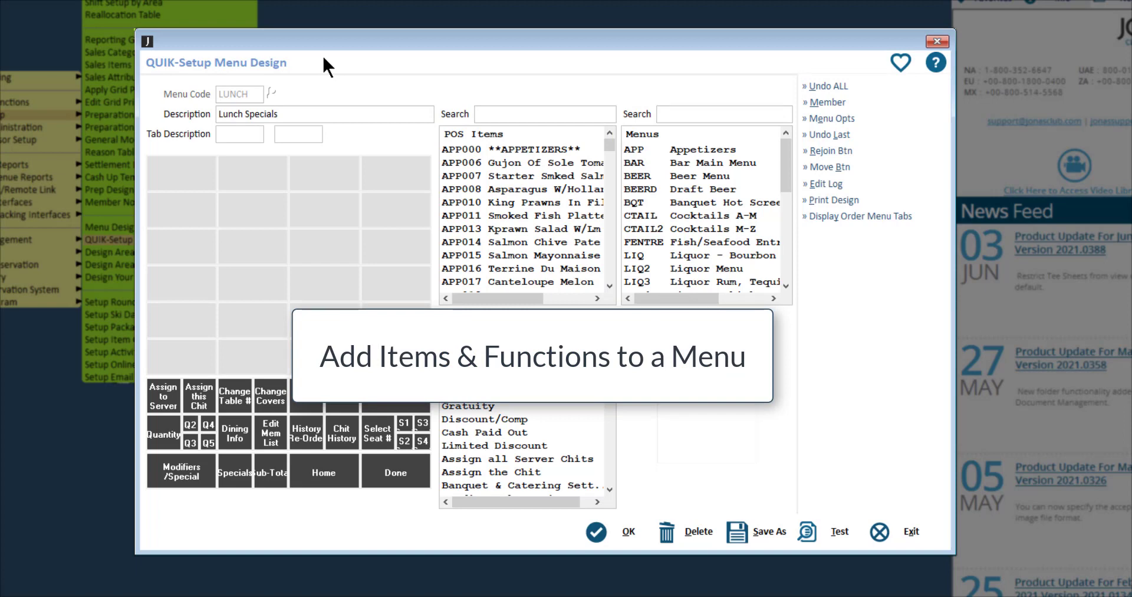
scroll(491, 190, "down", 3)
Filter POS items by SAN and place SAN001 Chse SpO Pannini in the first column.
left_click(538, 114)
type("SAN")
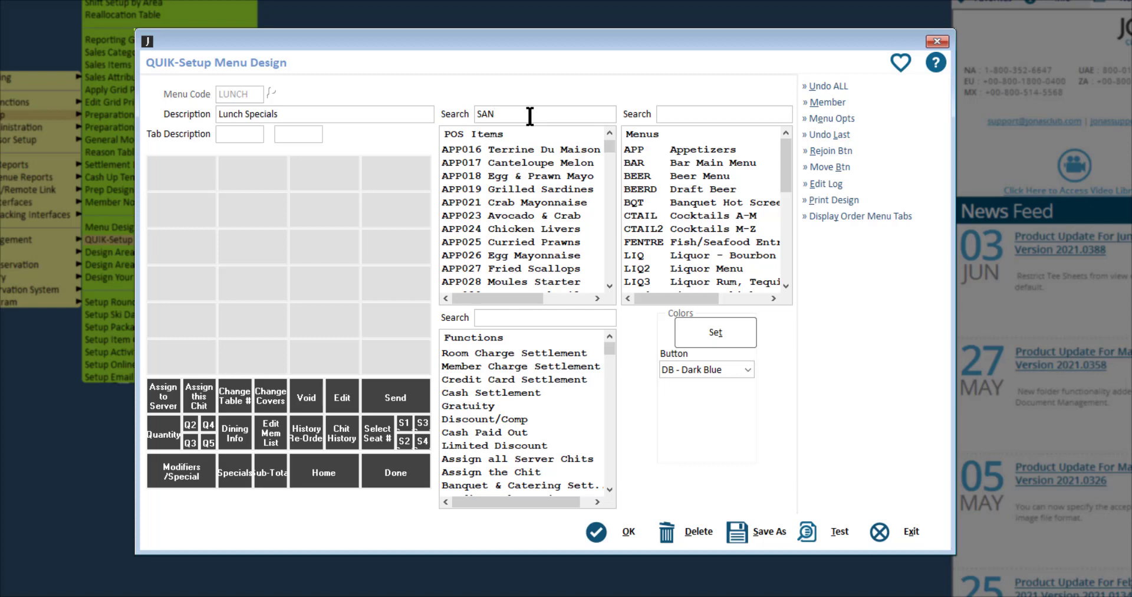
key("Return")
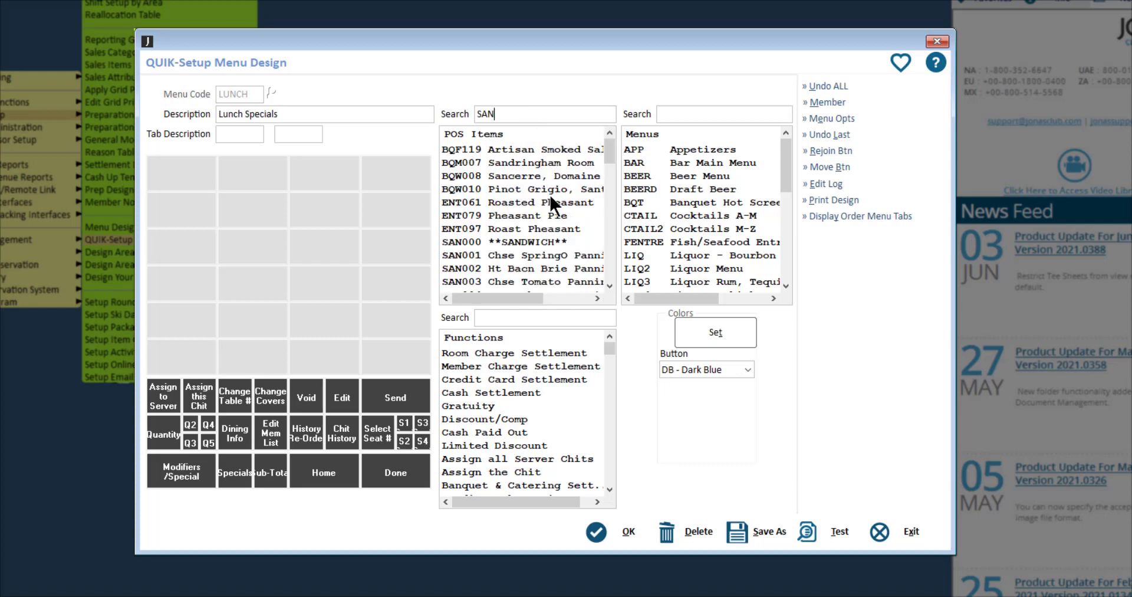
left_click(547, 254)
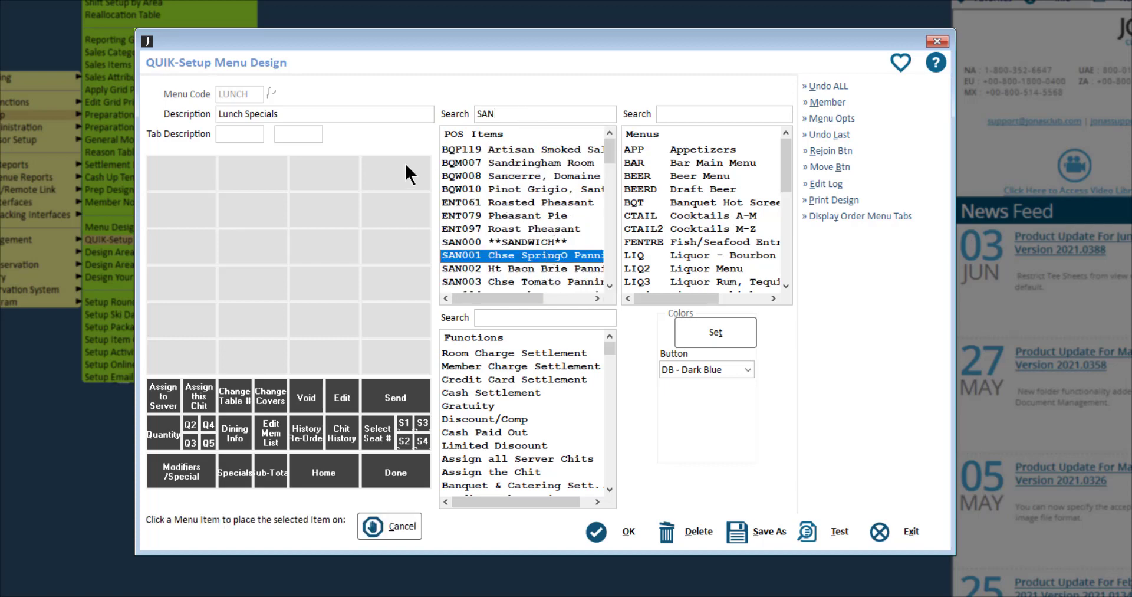
left_click(193, 203)
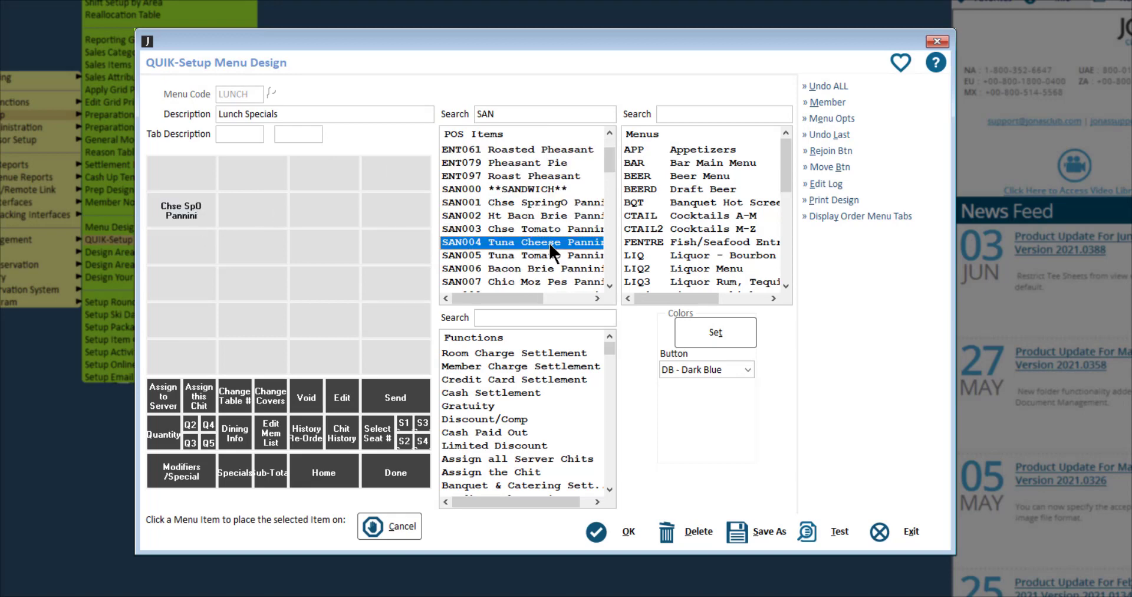
Place Tuna Chse Pannini and SAN006 Bcn Brie Pannini below it, then confirm the Bcn Brie button's settings.
left_click(192, 246)
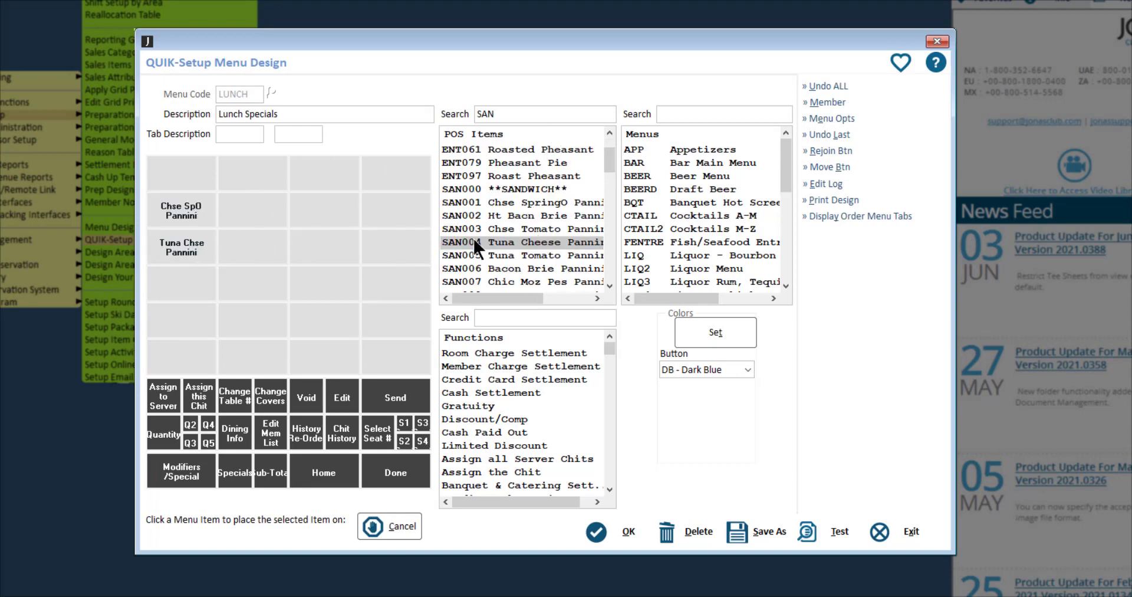
left_click(505, 268)
left_click(193, 279)
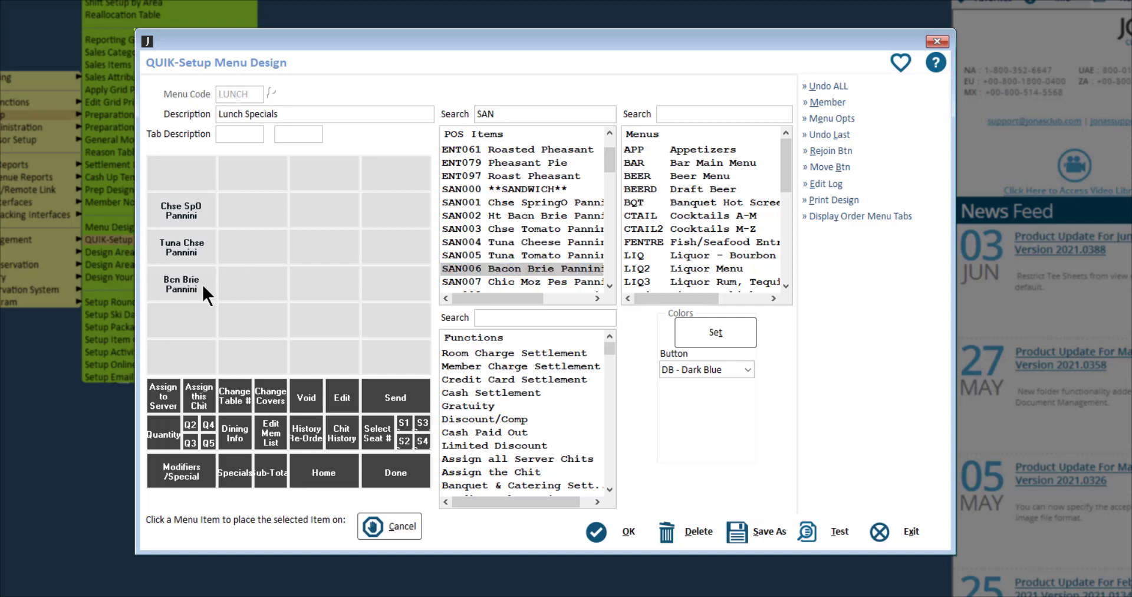
left_click(408, 536)
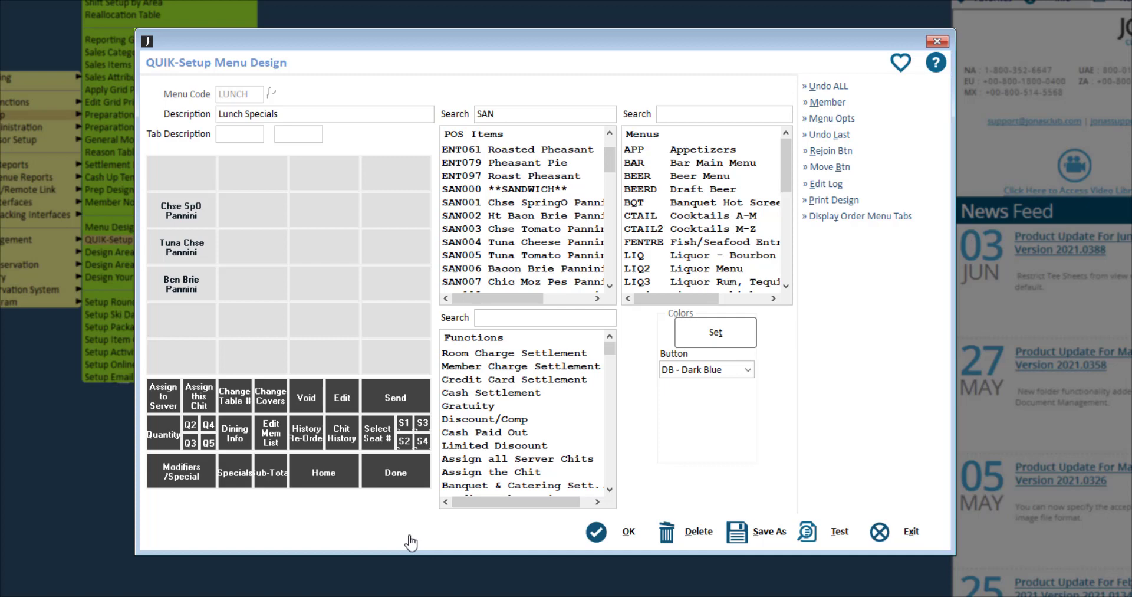
double_click(211, 277)
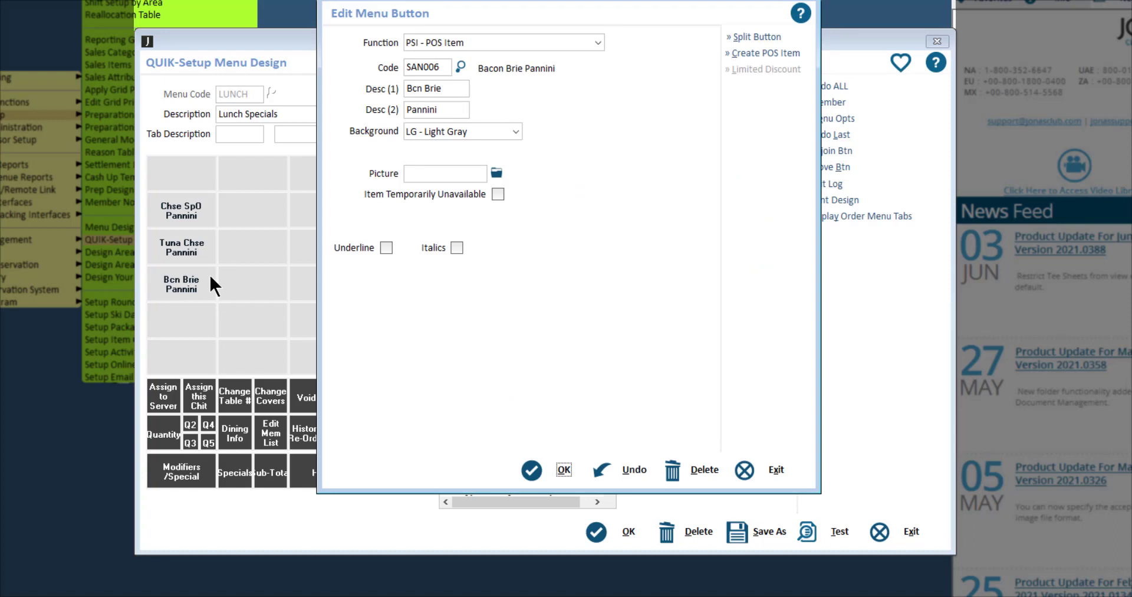
left_click(565, 470)
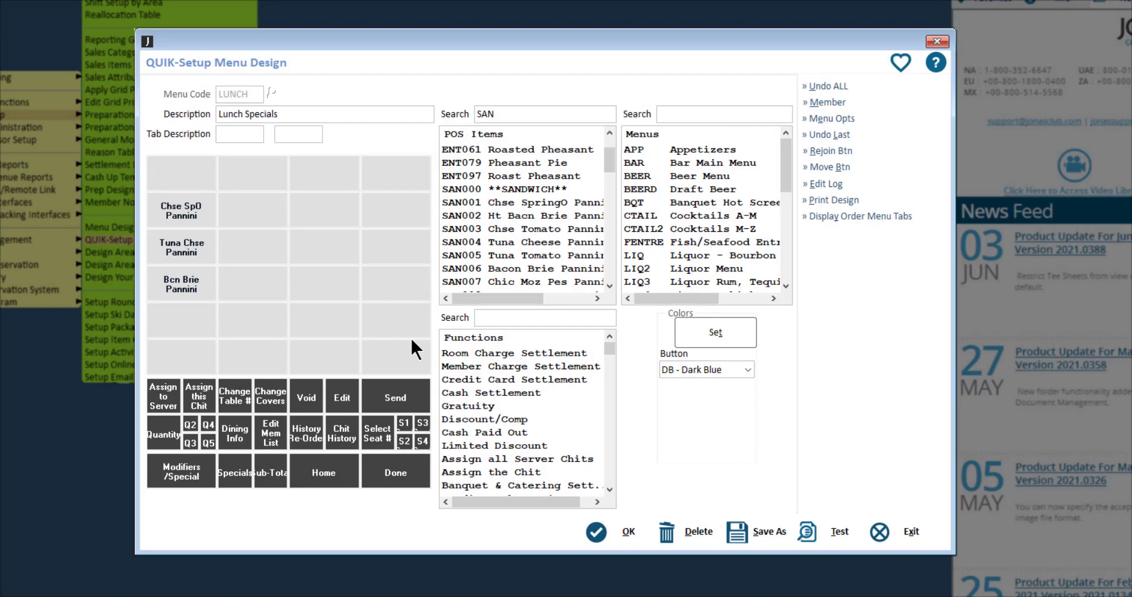
Place a Credit Card Settlement button in an empty grid cell without saving editor changes.
left_click(455, 377)
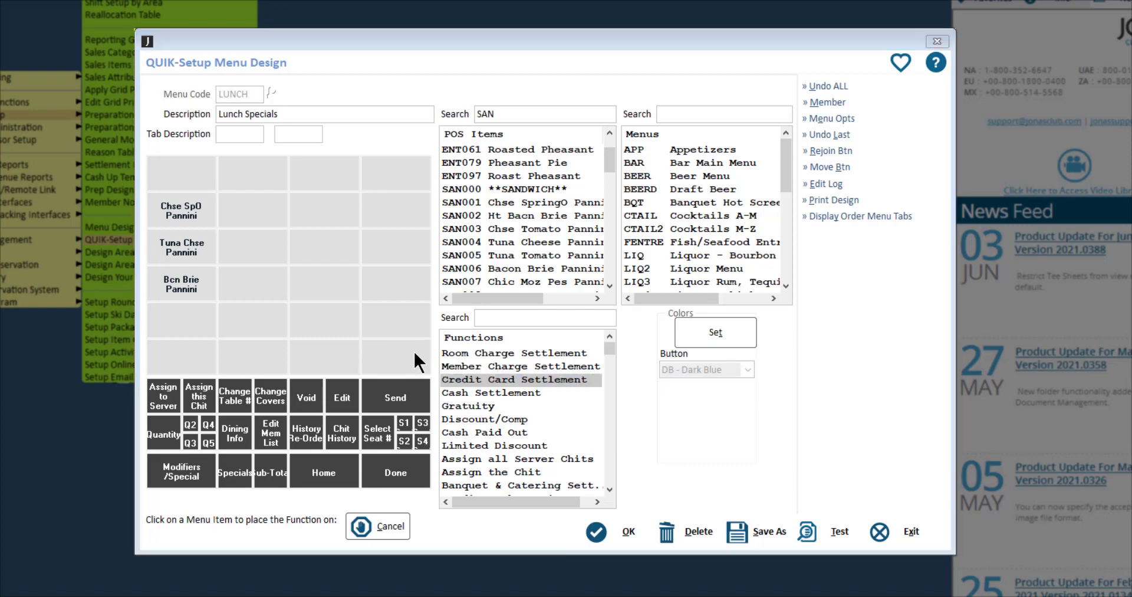
left_click(415, 353)
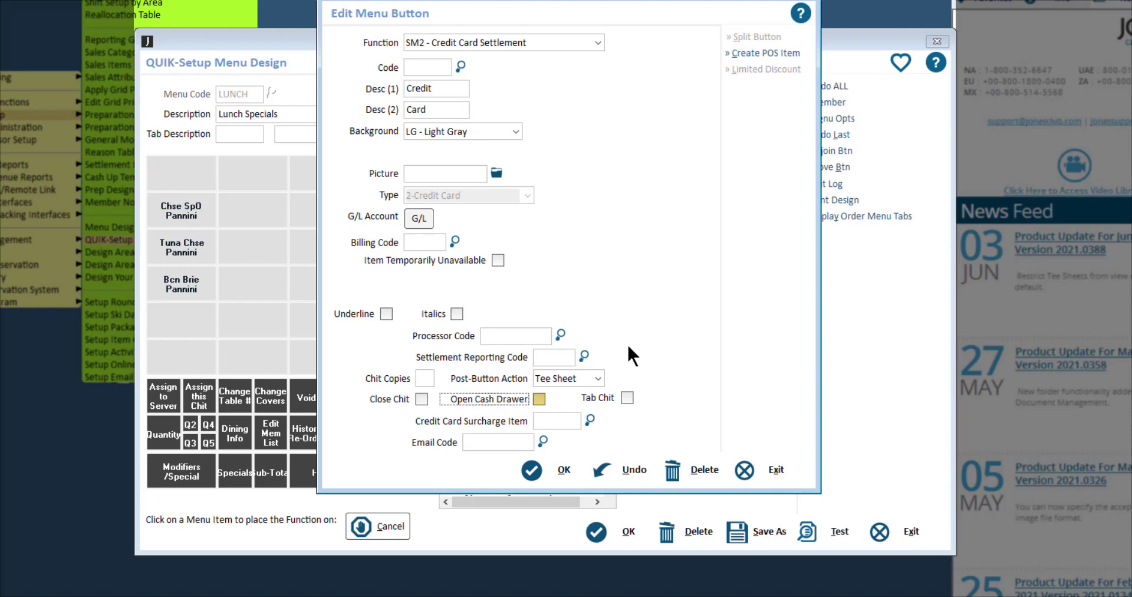
left_click(765, 465)
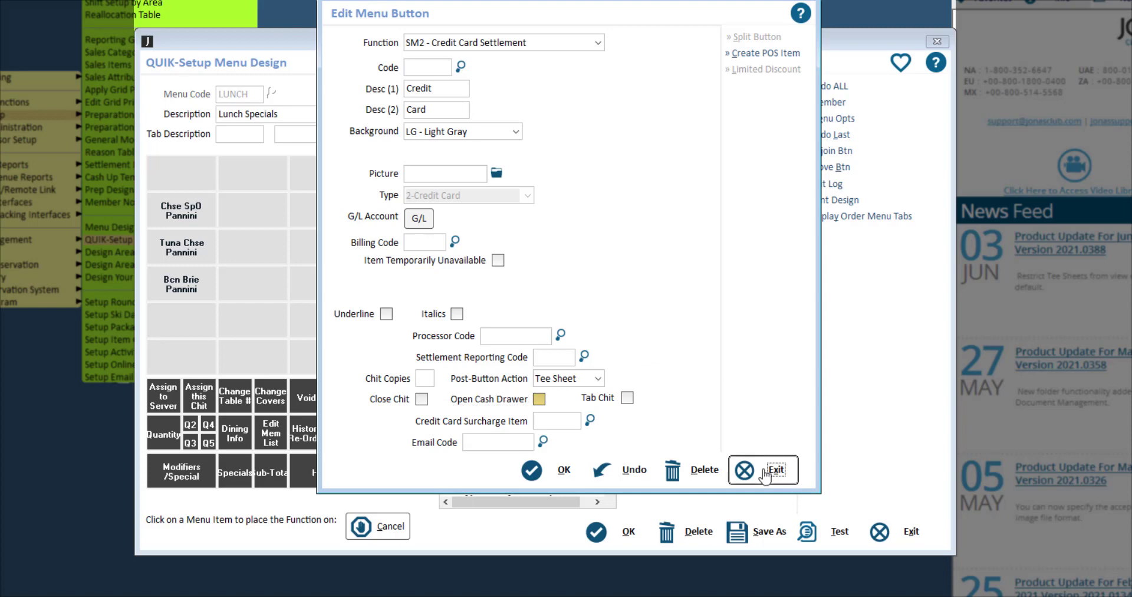
key("n")
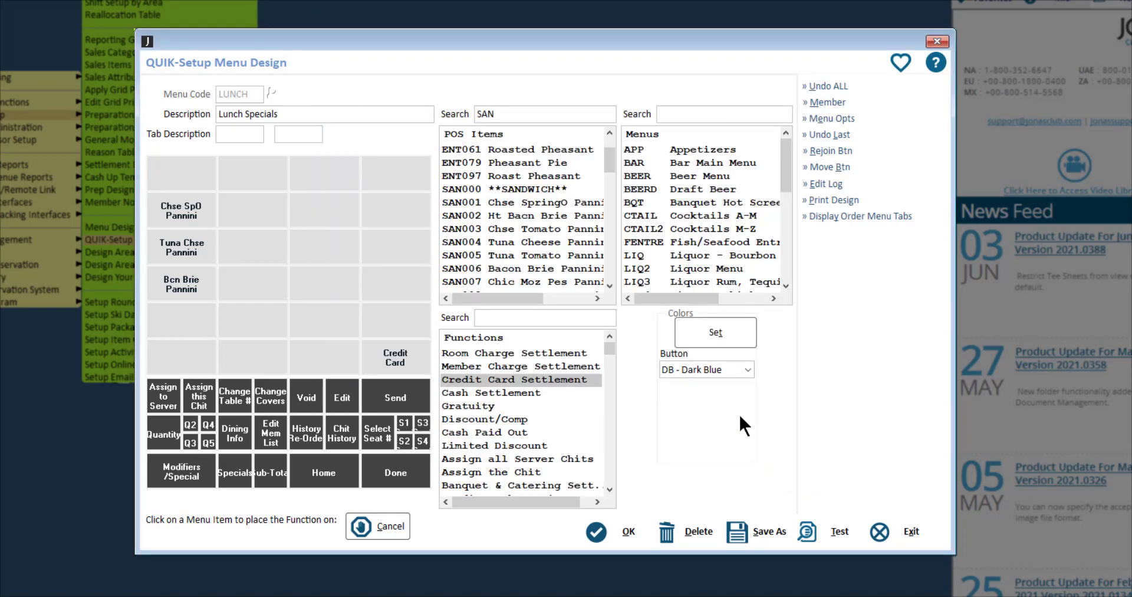
Place a Discount/Comp button in another empty cell and end function placement.
left_click(478, 419)
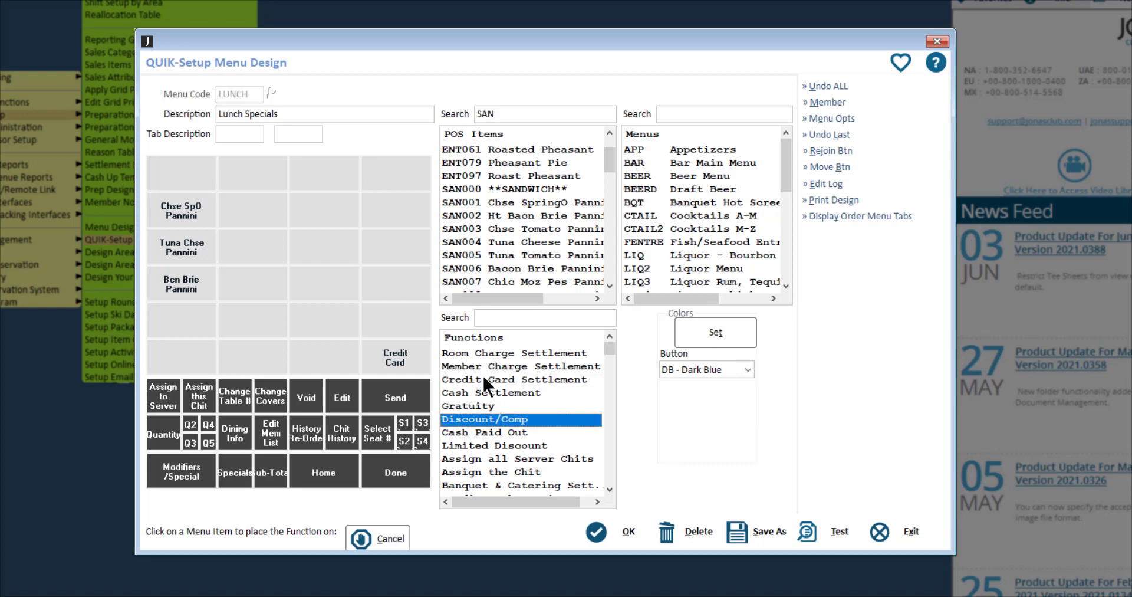
left_click(410, 320)
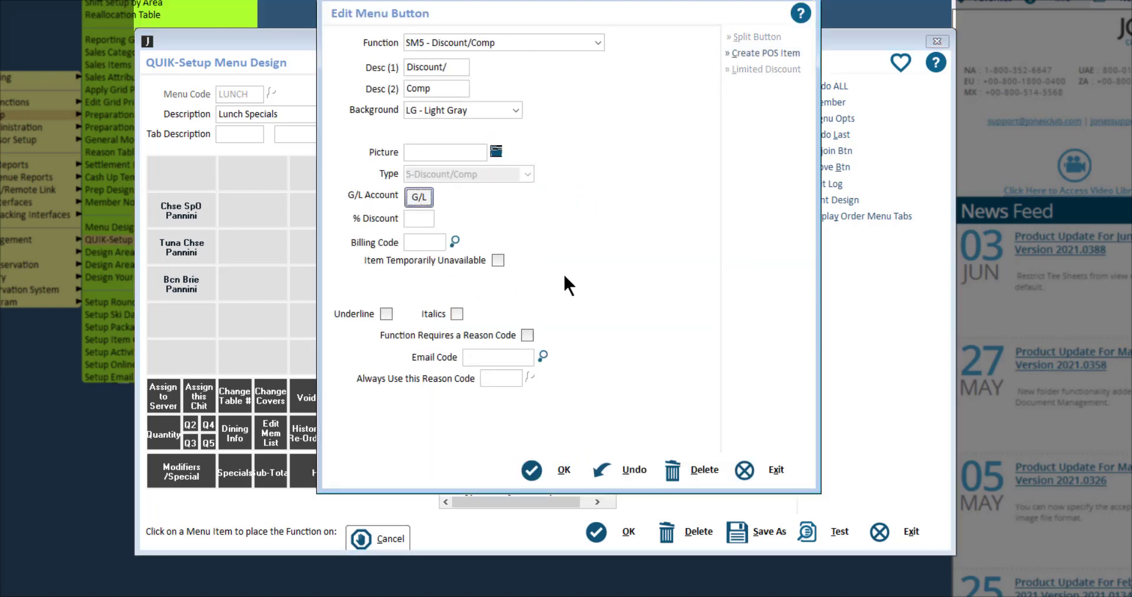
left_click(761, 470)
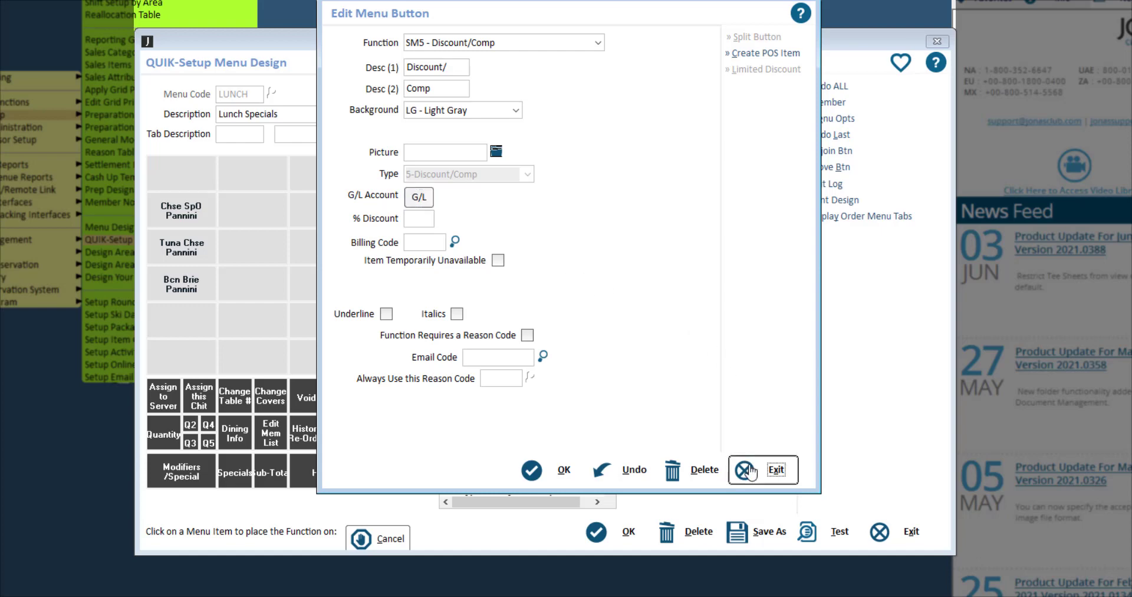
left_click(387, 539)
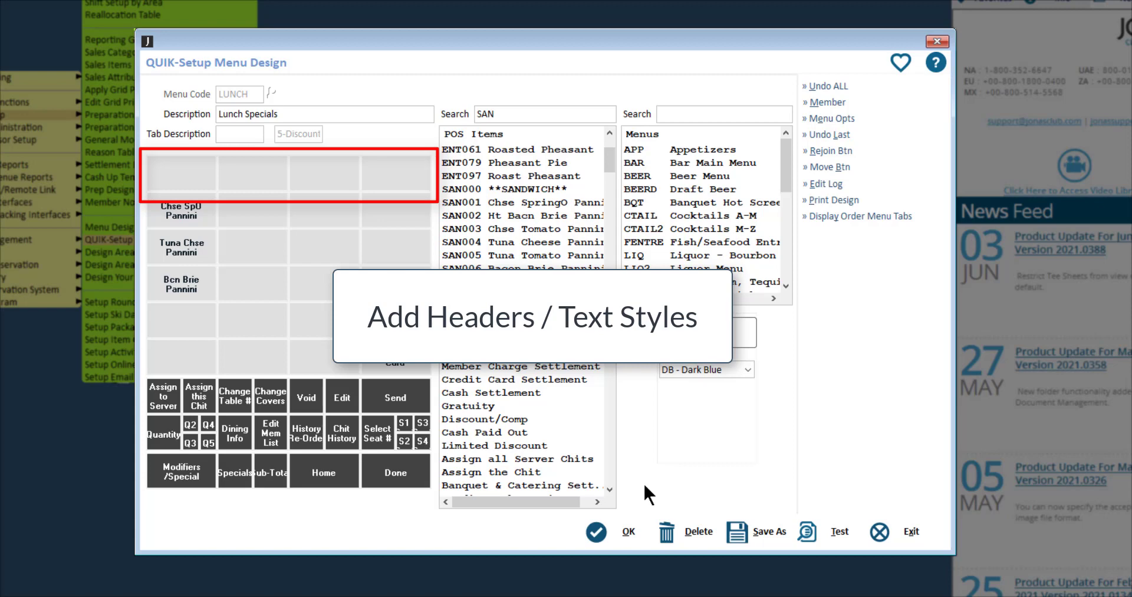
Label the empty top-left button 'SANDWICH' in Desc (1) with underlined text.
left_click(193, 178)
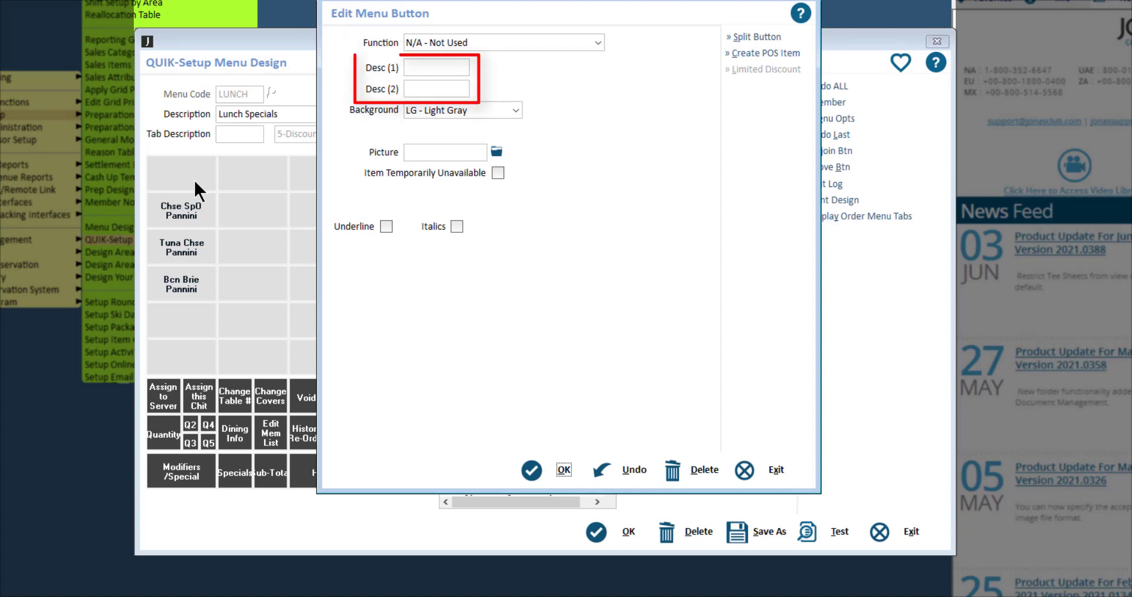
left_click(421, 72)
type("SANDWICH")
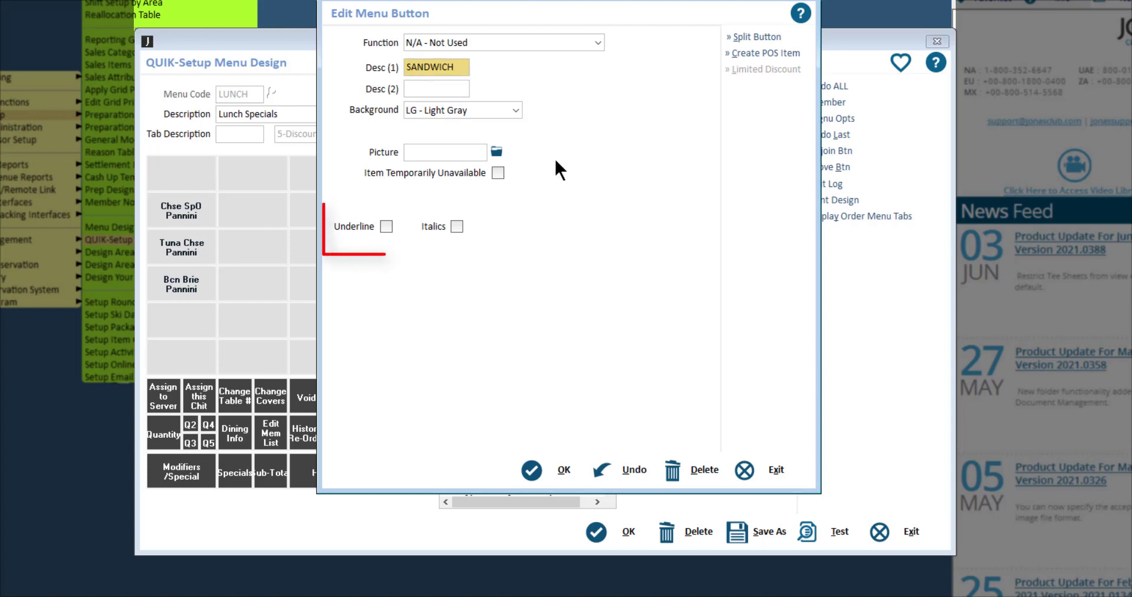
key("Tab")
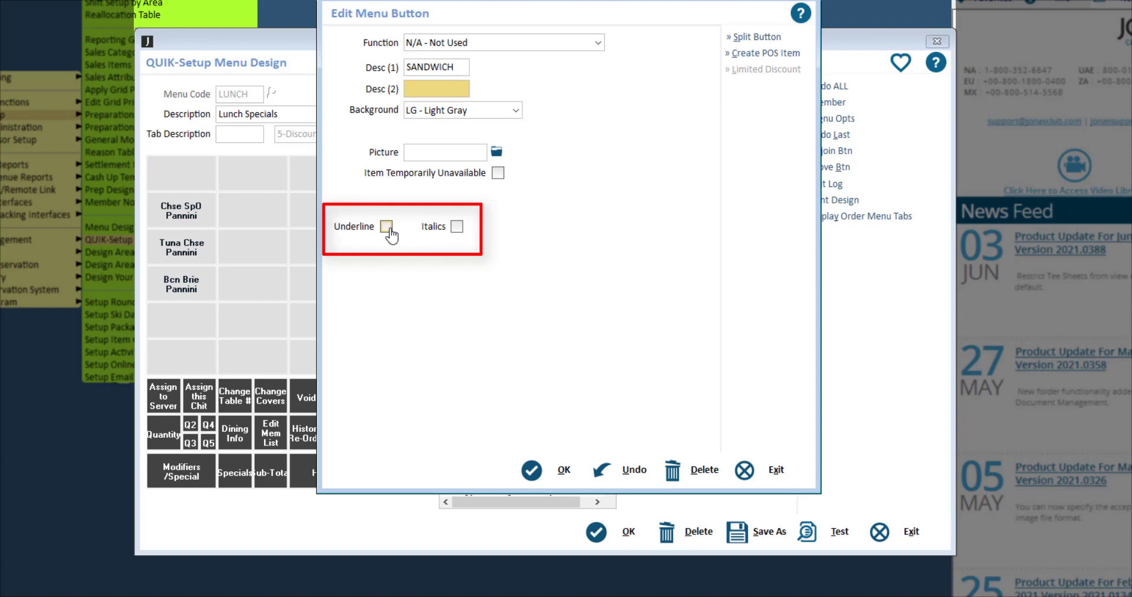
left_click(387, 227)
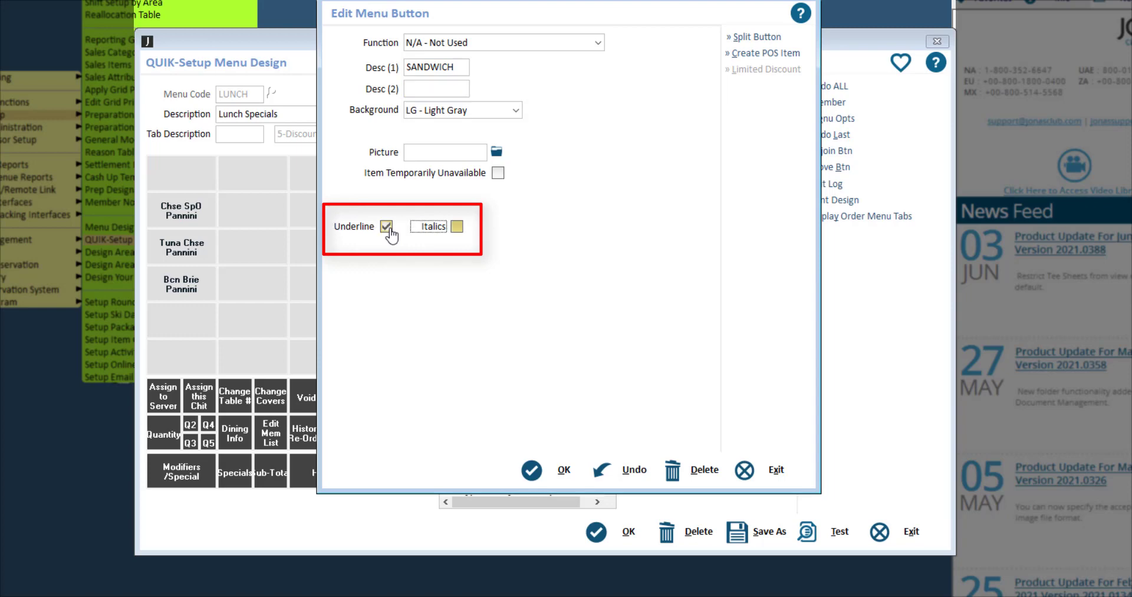
left_click(562, 469)
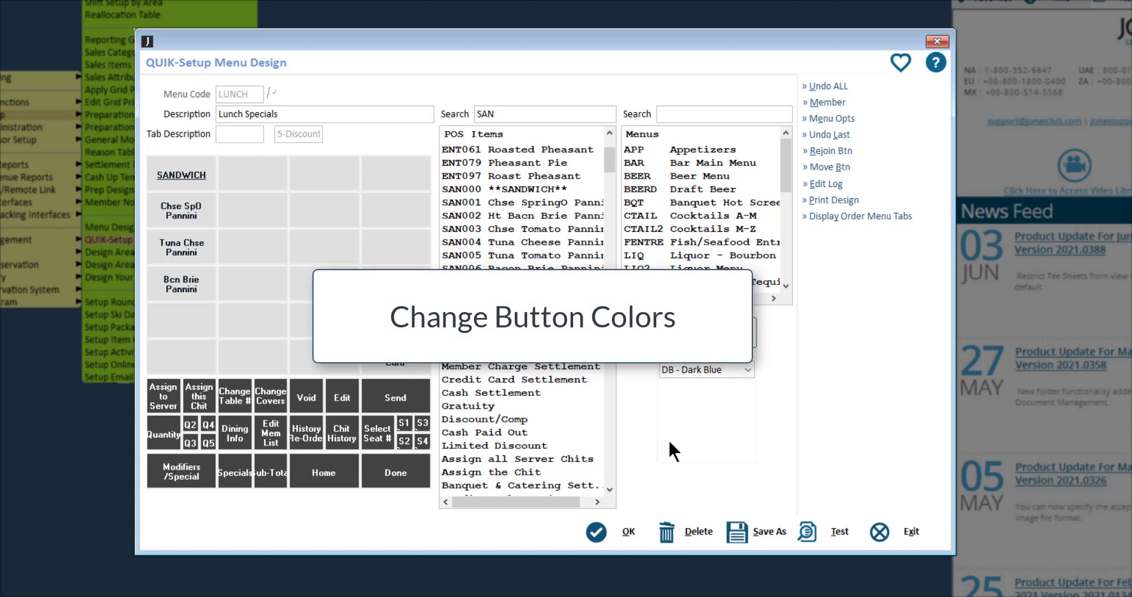
Apply GR - Green to the three pannini buttons and the two empty first-column buttons.
left_click(747, 369)
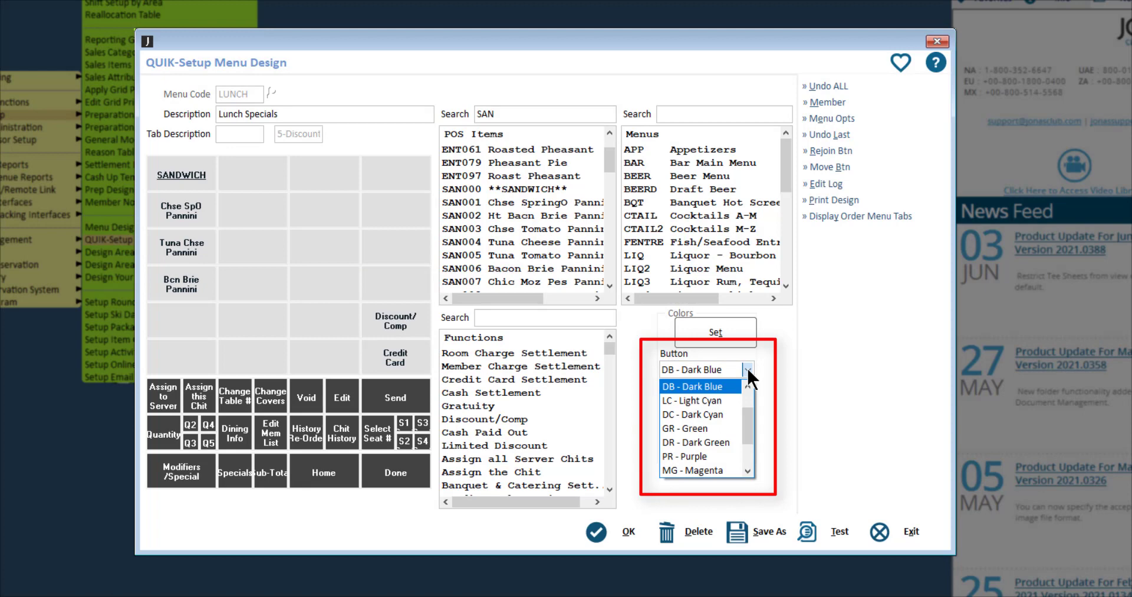
left_click(707, 428)
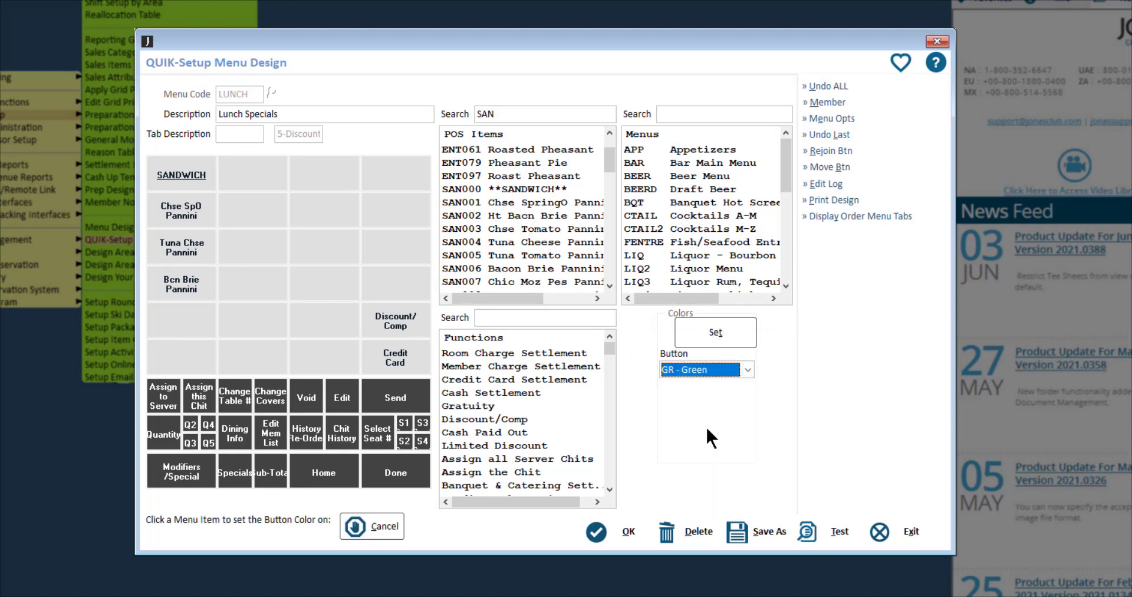
left_click(204, 214)
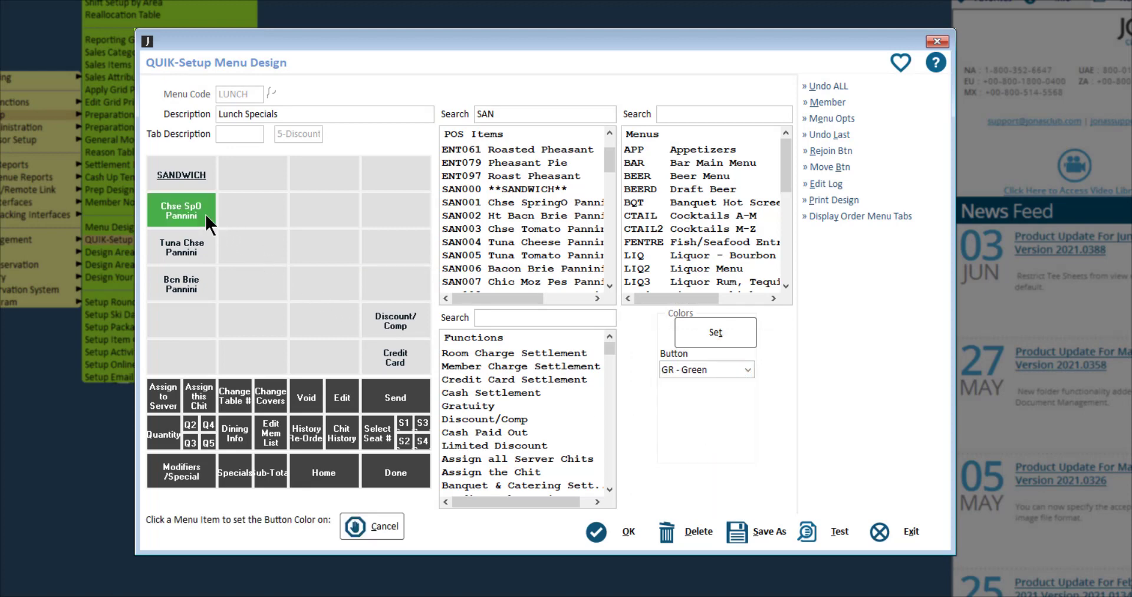
left_click(196, 251)
left_click(186, 280)
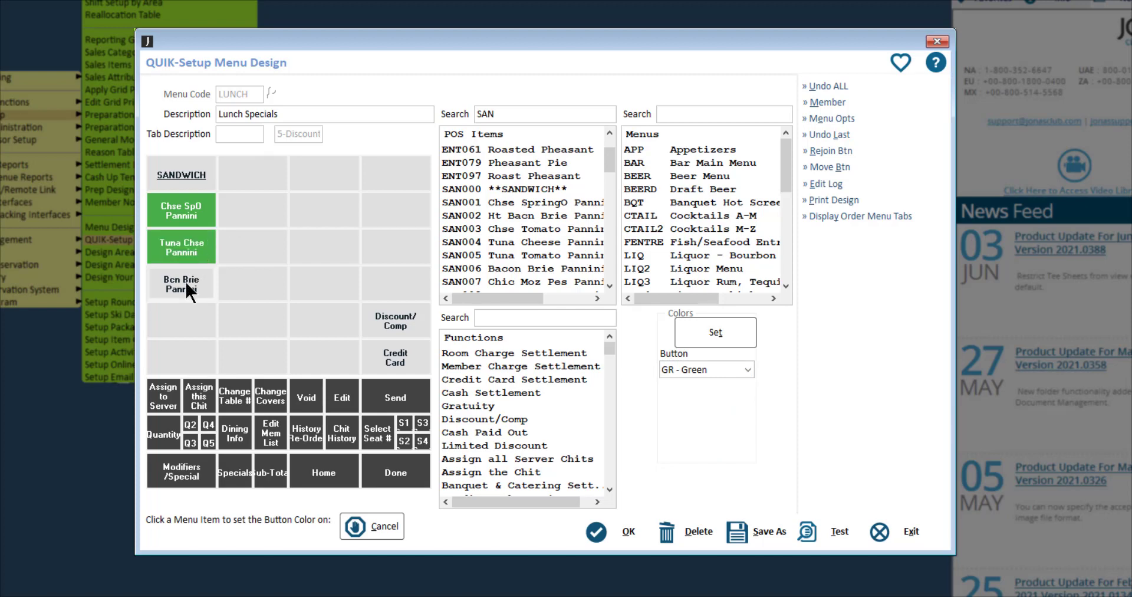
left_click(181, 325)
left_click(172, 357)
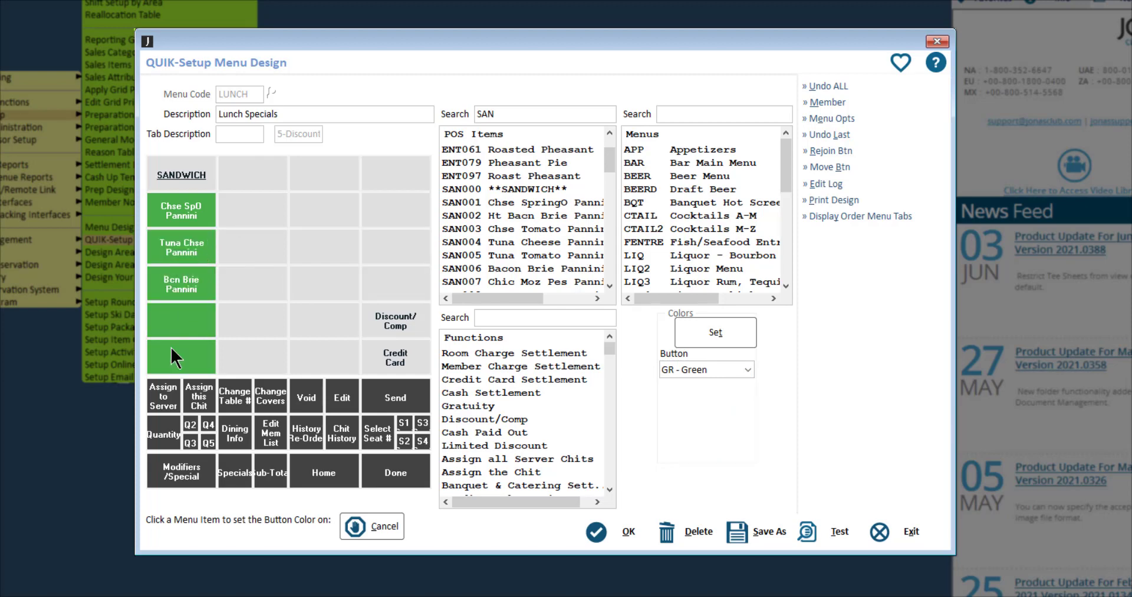
left_click(354, 528)
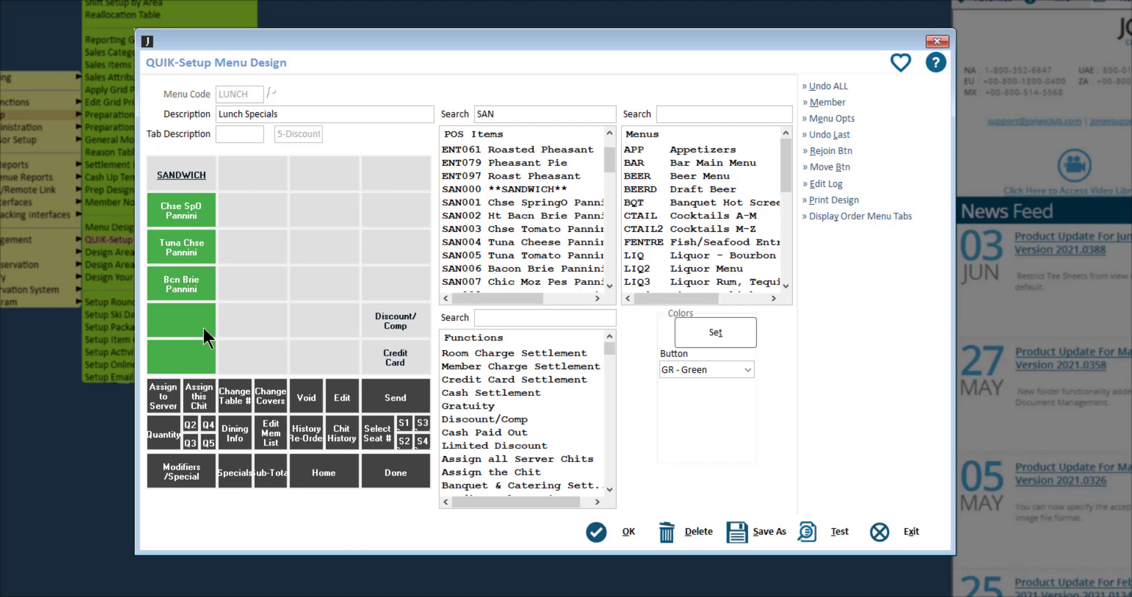
Set the SANDWICH header button's background to GR - Green.
double_click(151, 176)
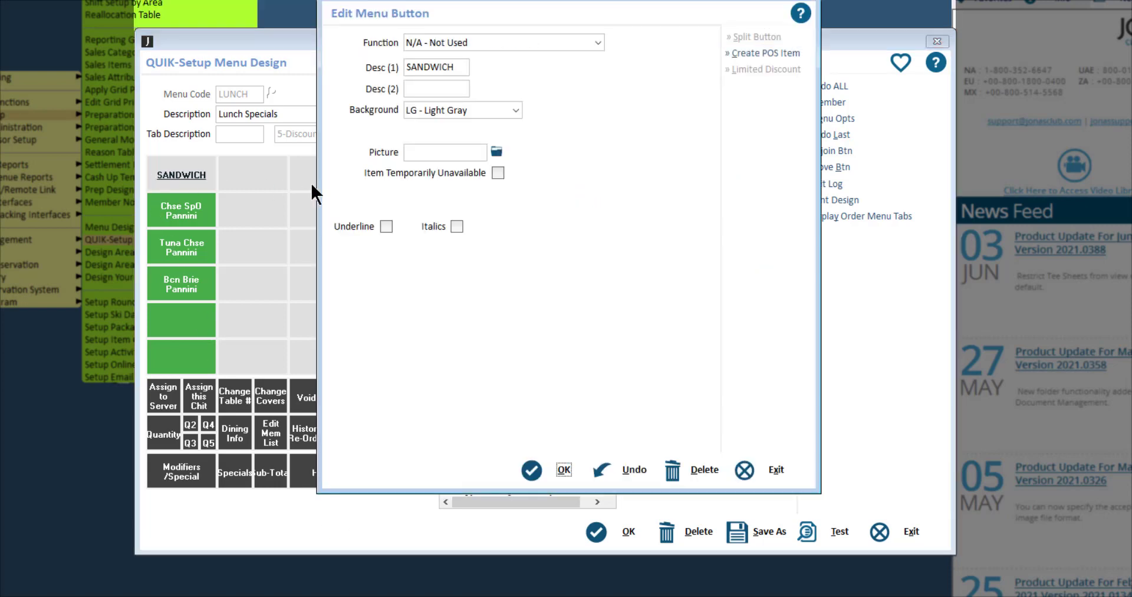
left_click(516, 110)
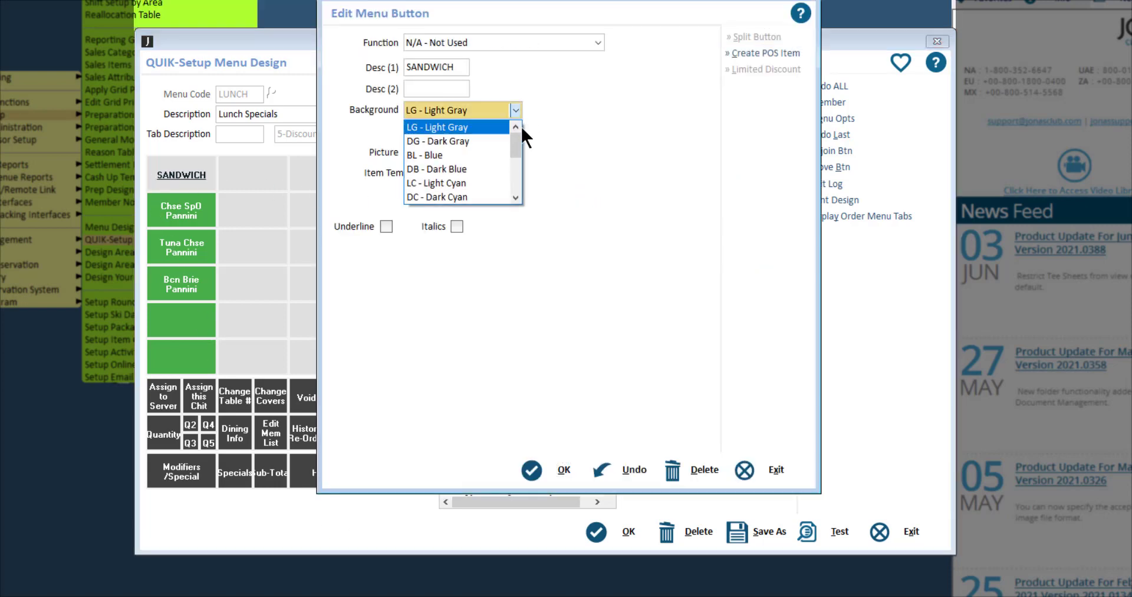
left_click_drag(518, 137, 518, 148)
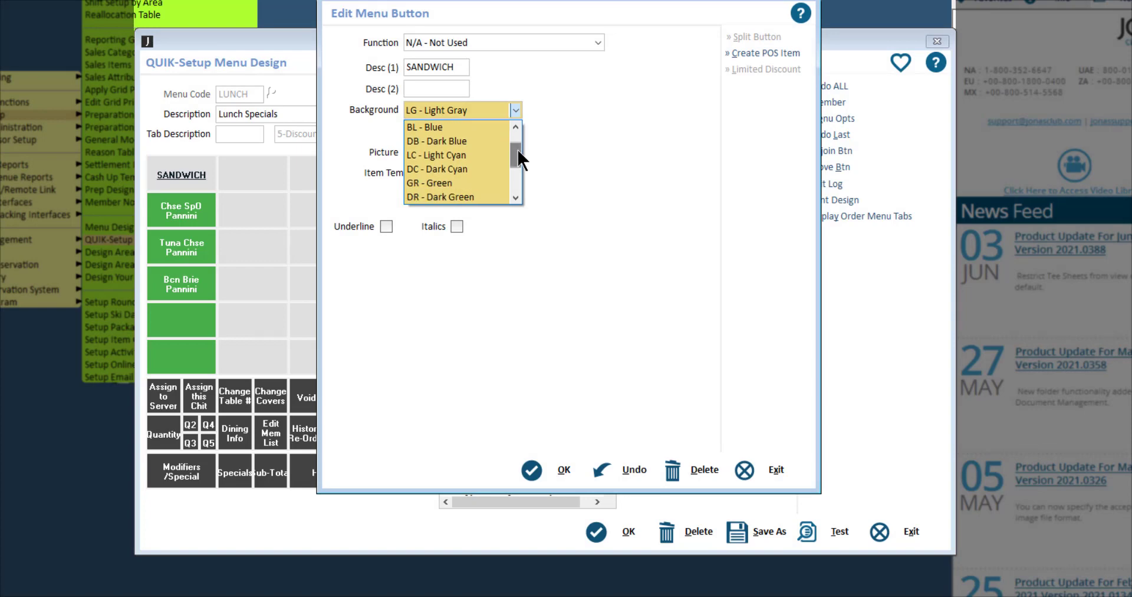
left_click(476, 181)
left_click(557, 470)
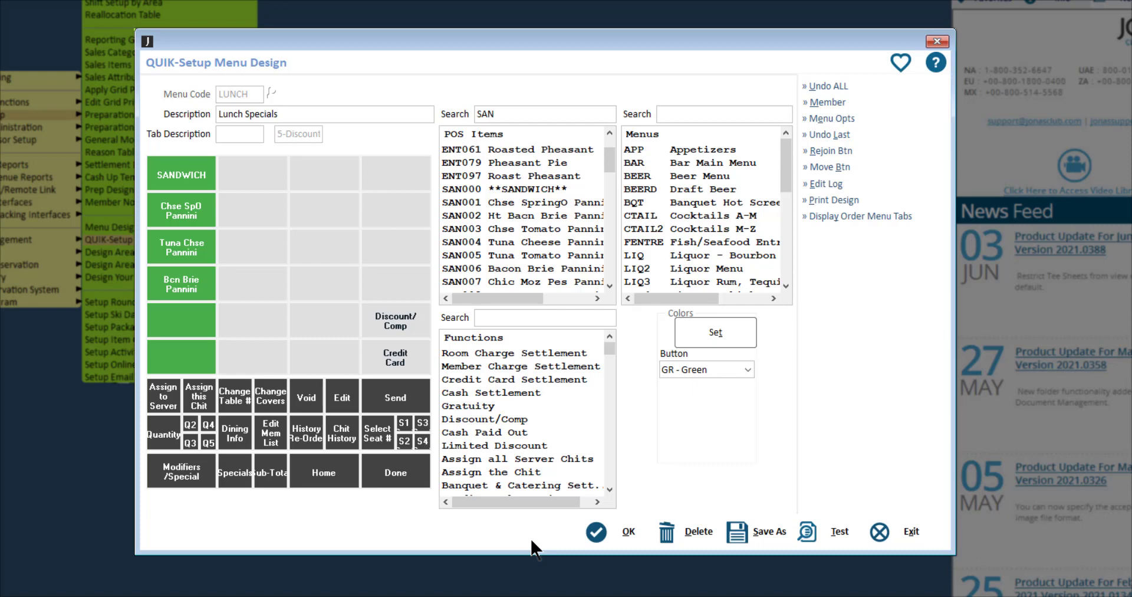
left_click(748, 370)
Colour all six second-column buttons BL - Blue.
left_click_drag(745, 419, 745, 407)
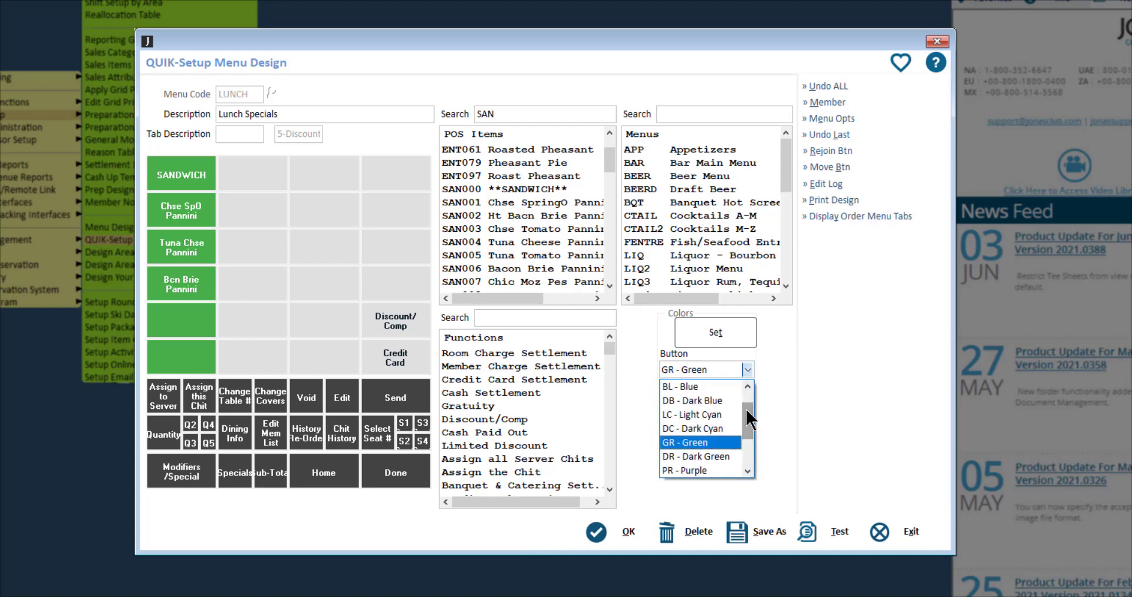
left_click(729, 386)
left_click_drag(246, 185, 237, 361)
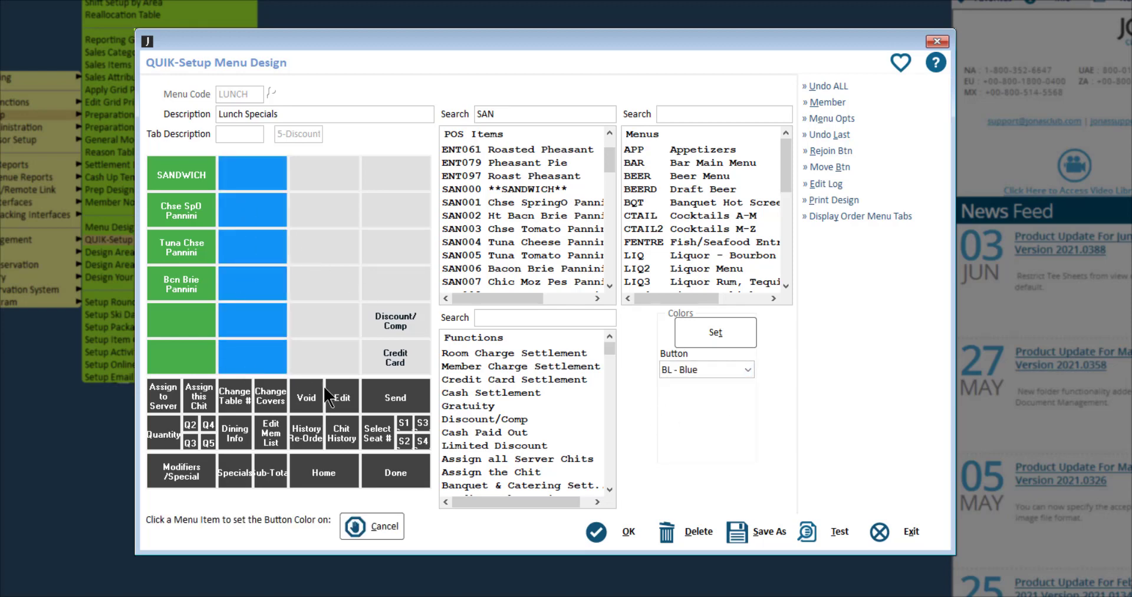
left_click(363, 525)
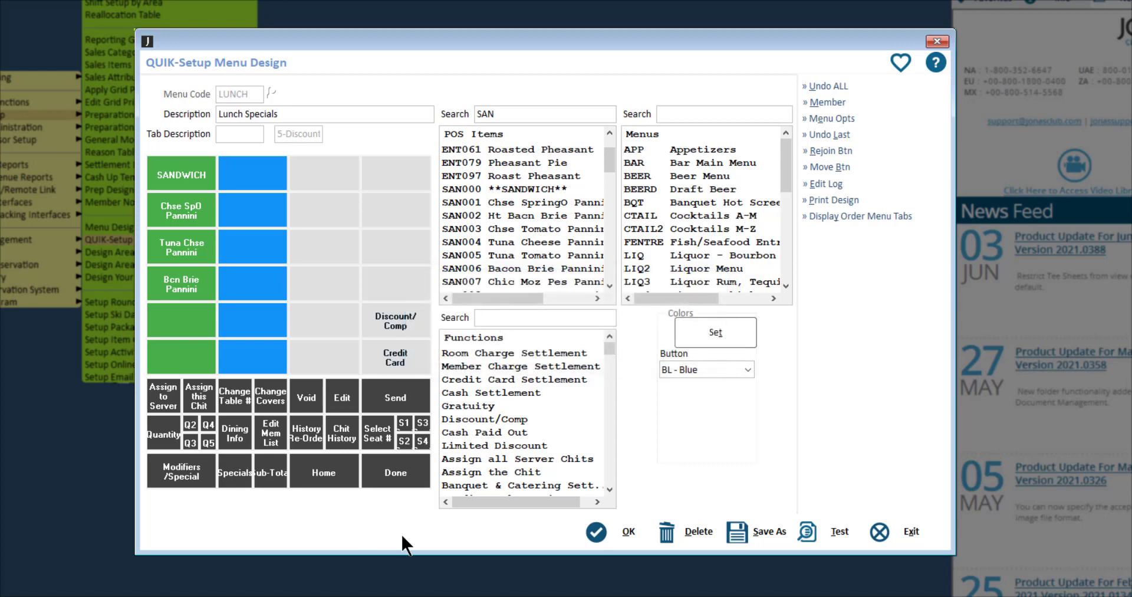
Split the bottom blue button into four smaller buttons.
double_click(259, 360)
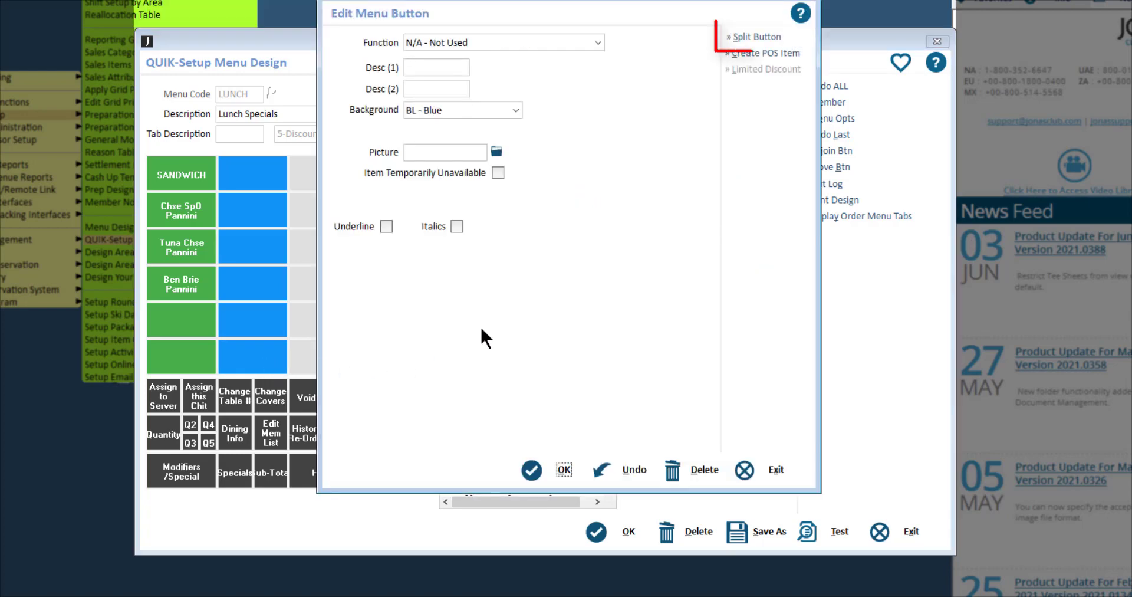
left_click(758, 37)
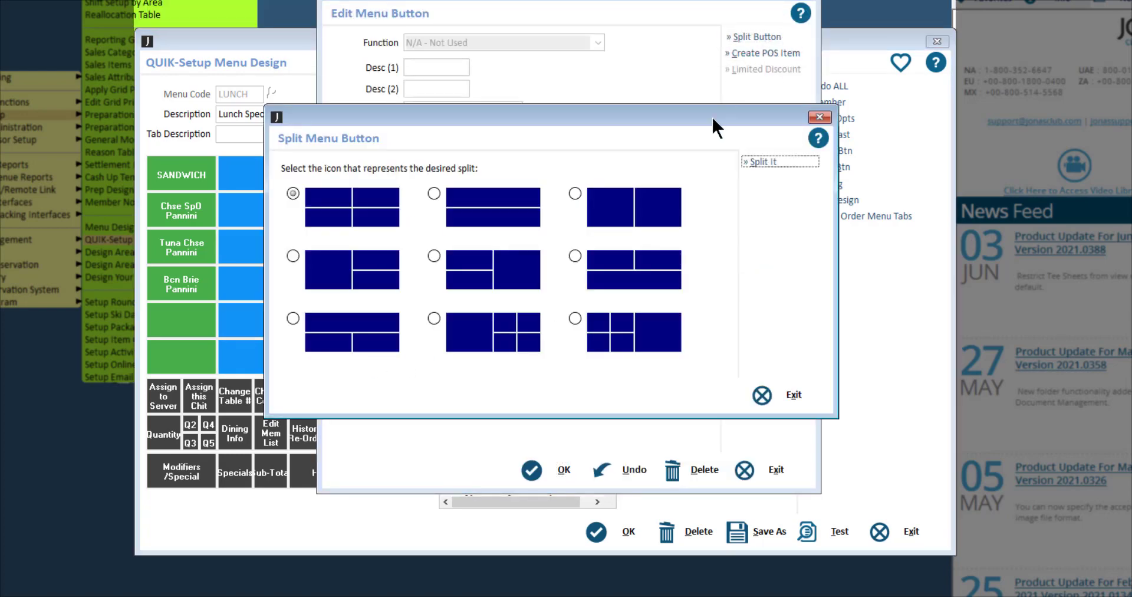
left_click(785, 166)
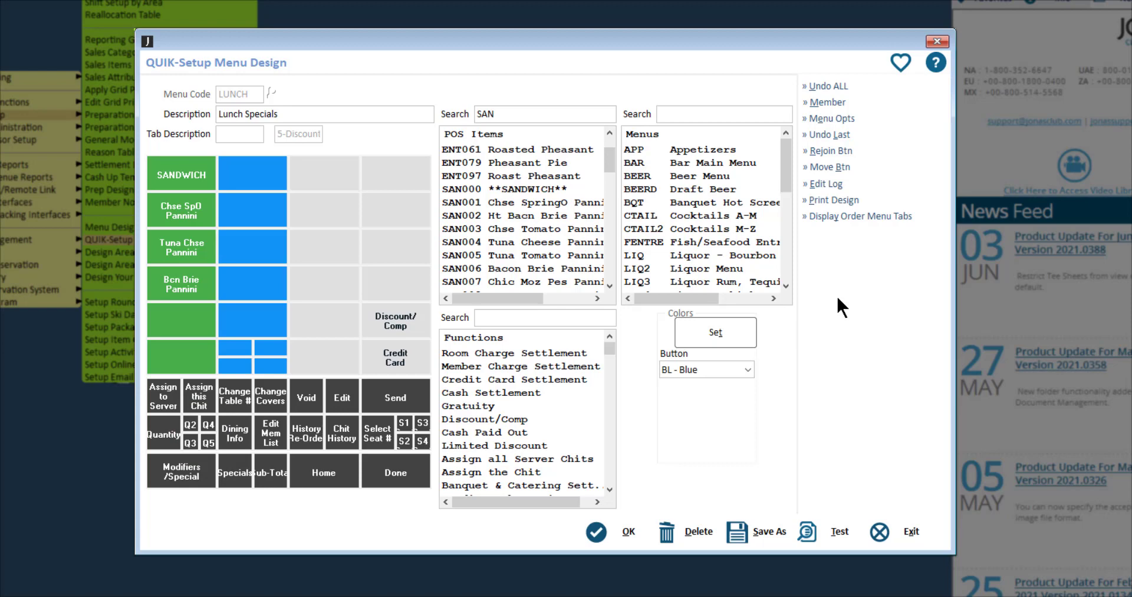
Rejoin the split blue cell into one full-size button with Rejoin Btn.
left_click(885, 155)
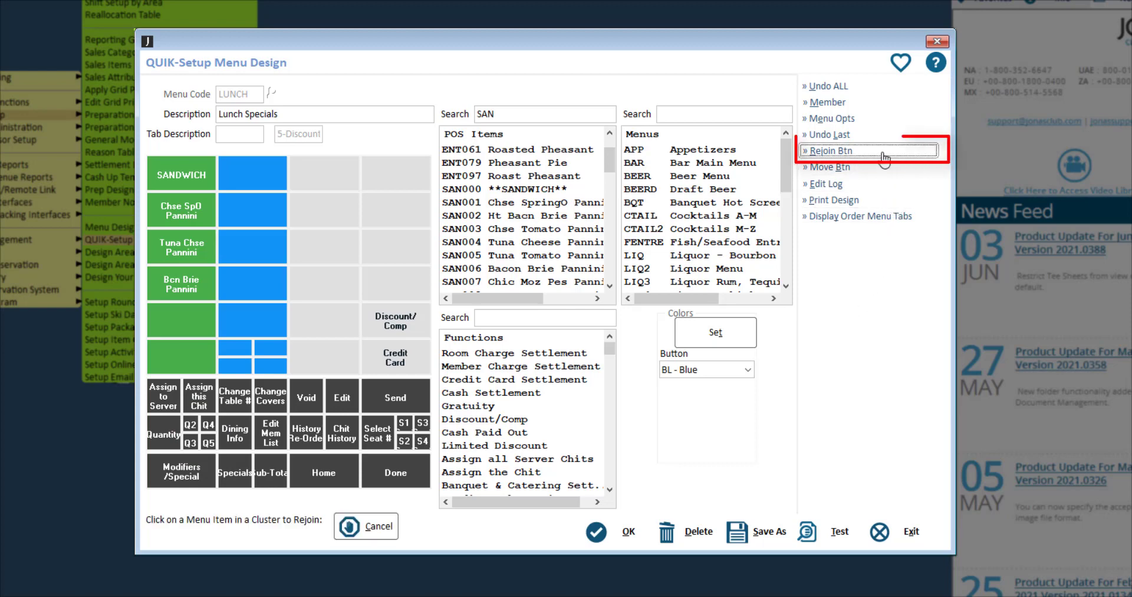
left_click(271, 352)
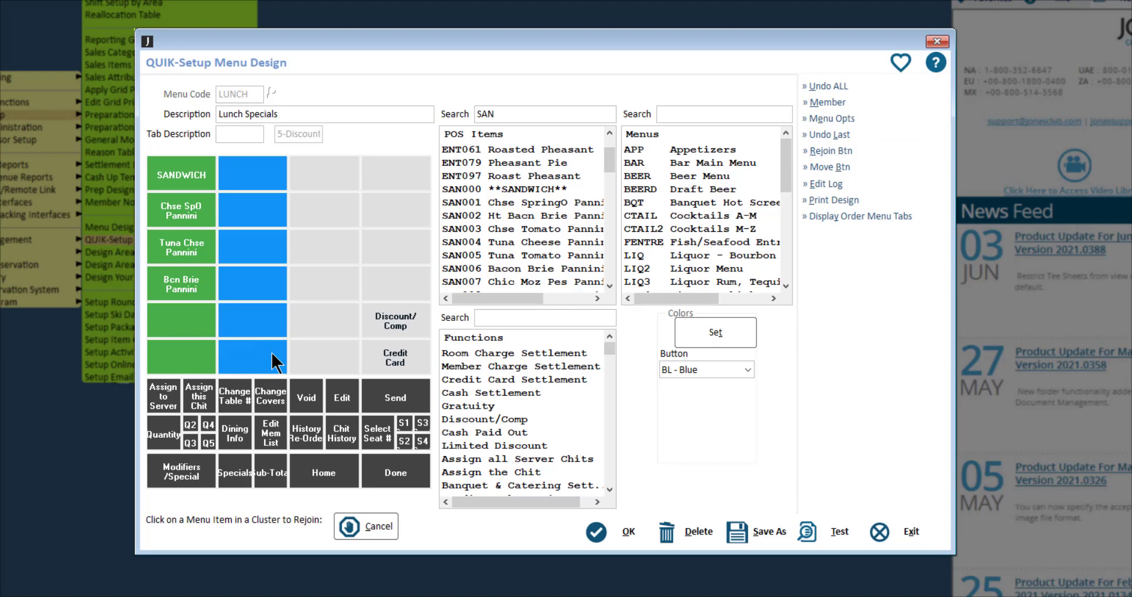
left_click(384, 524)
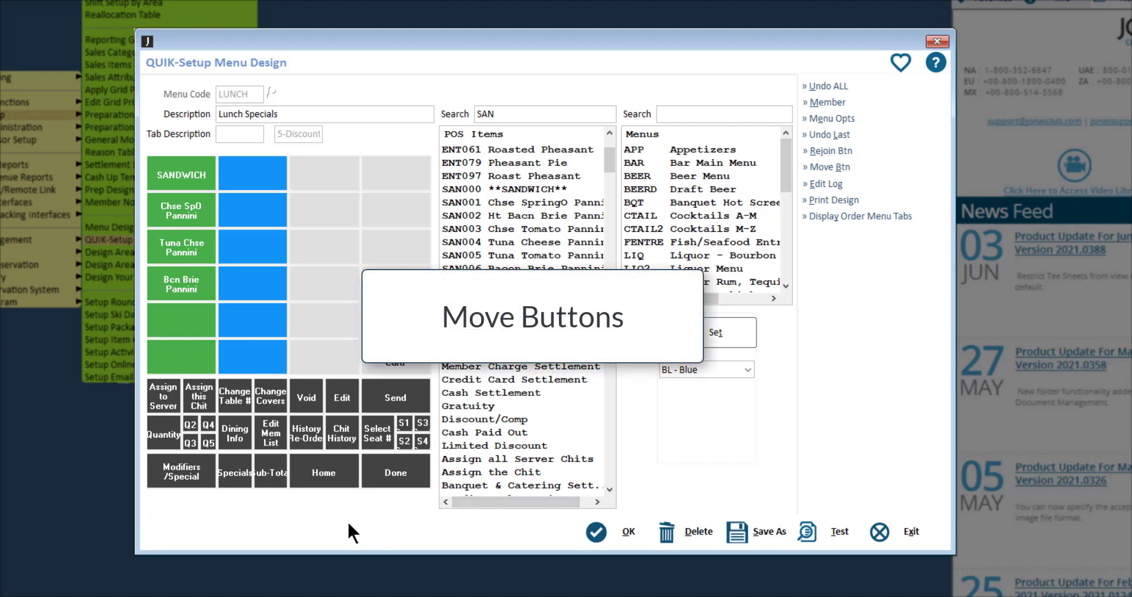
Use Move Btn to shift Bcn Brie Pannini into the empty green button beneath it.
left_click(866, 168)
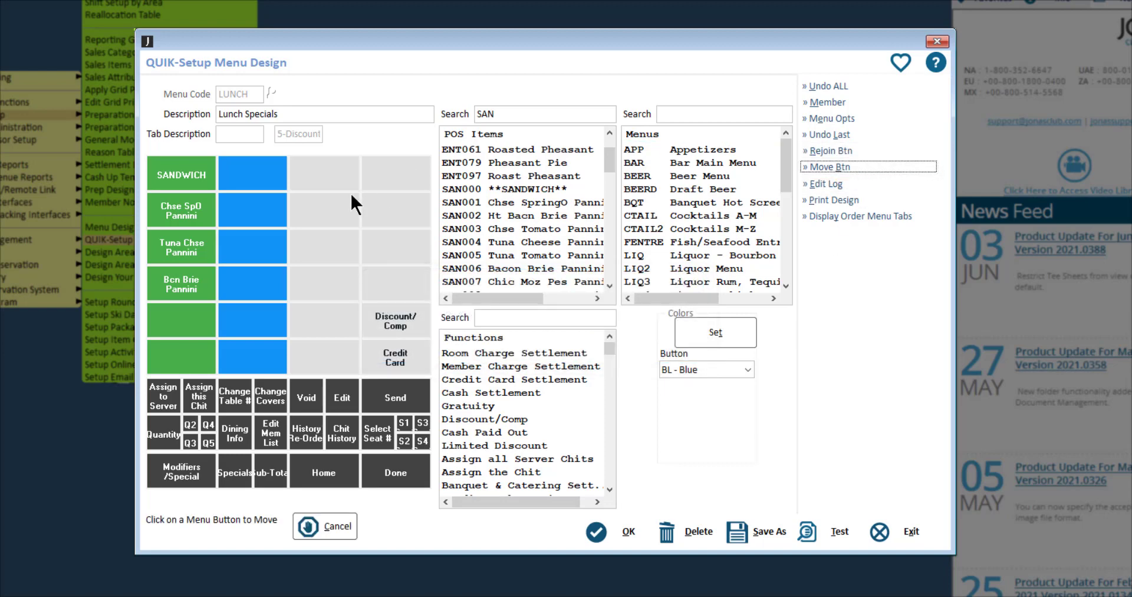
left_click(199, 273)
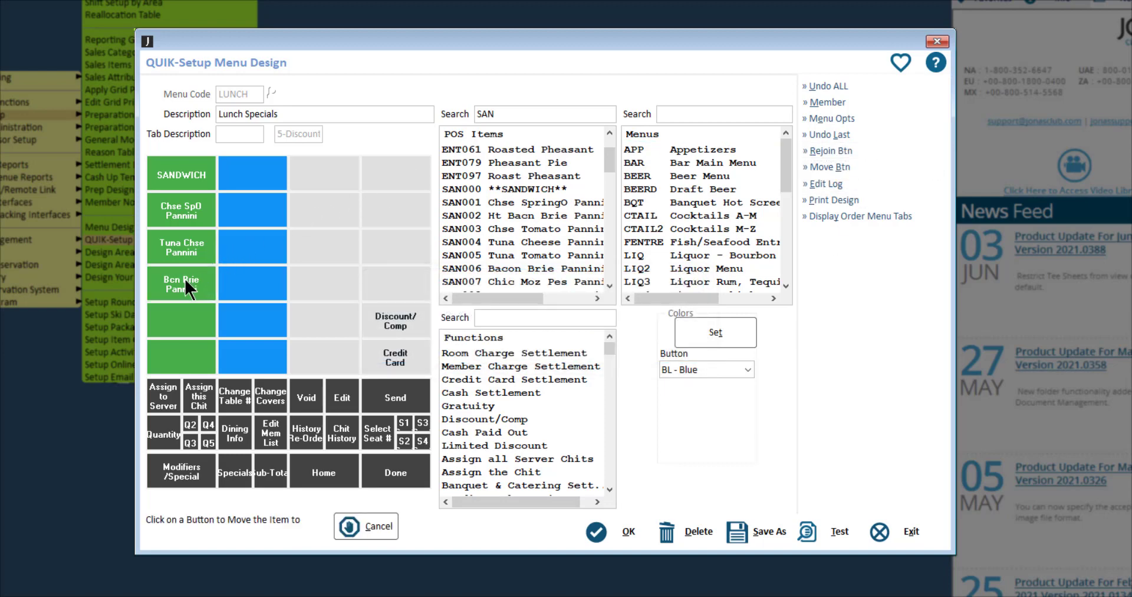
left_click(179, 323)
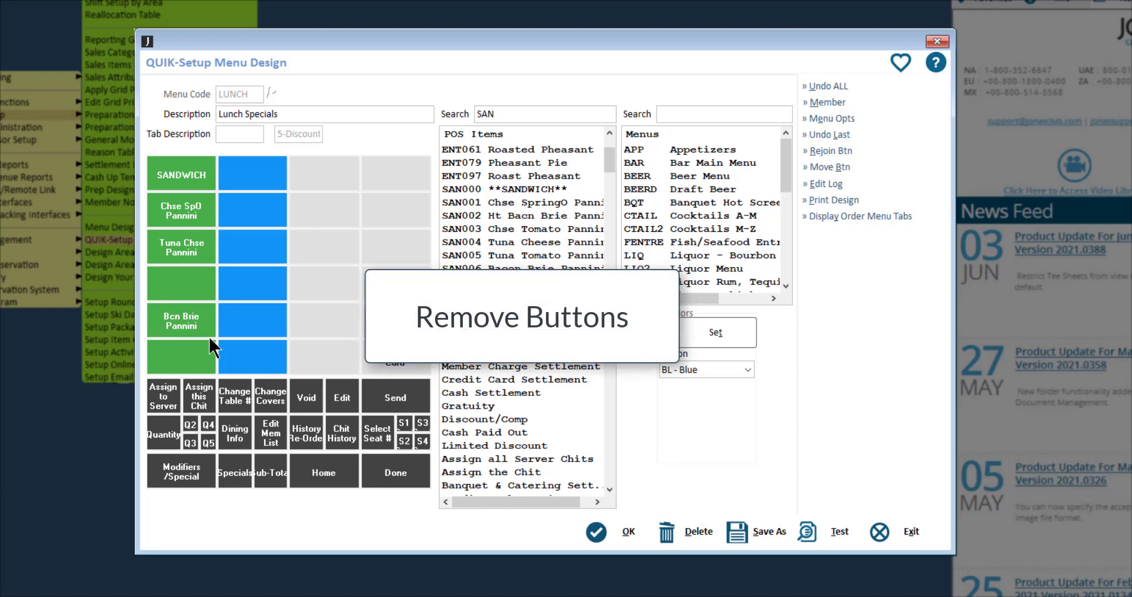
Overwrite the Bcn Brie Pannini button with the Not Used function, leaving it blank.
left_click(539, 319)
type("NOT")
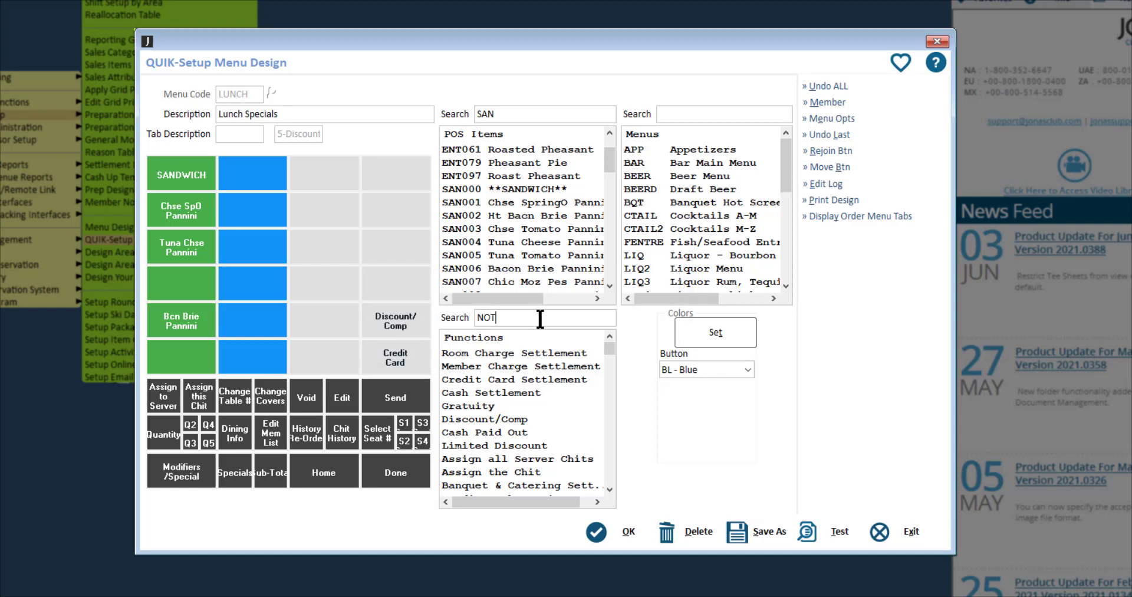
key("Return")
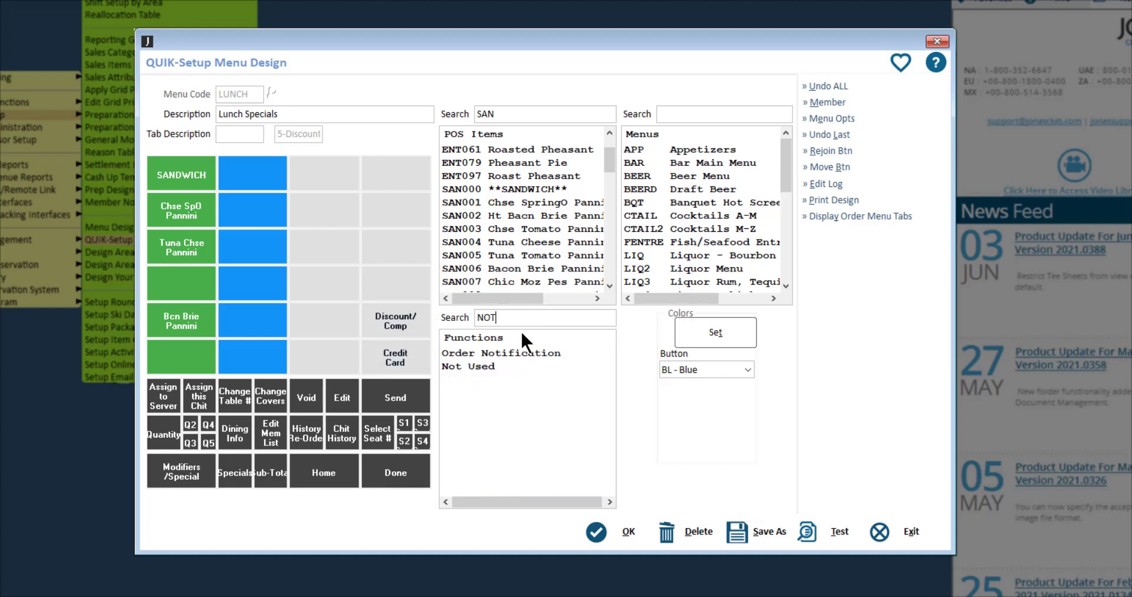
left_click(493, 365)
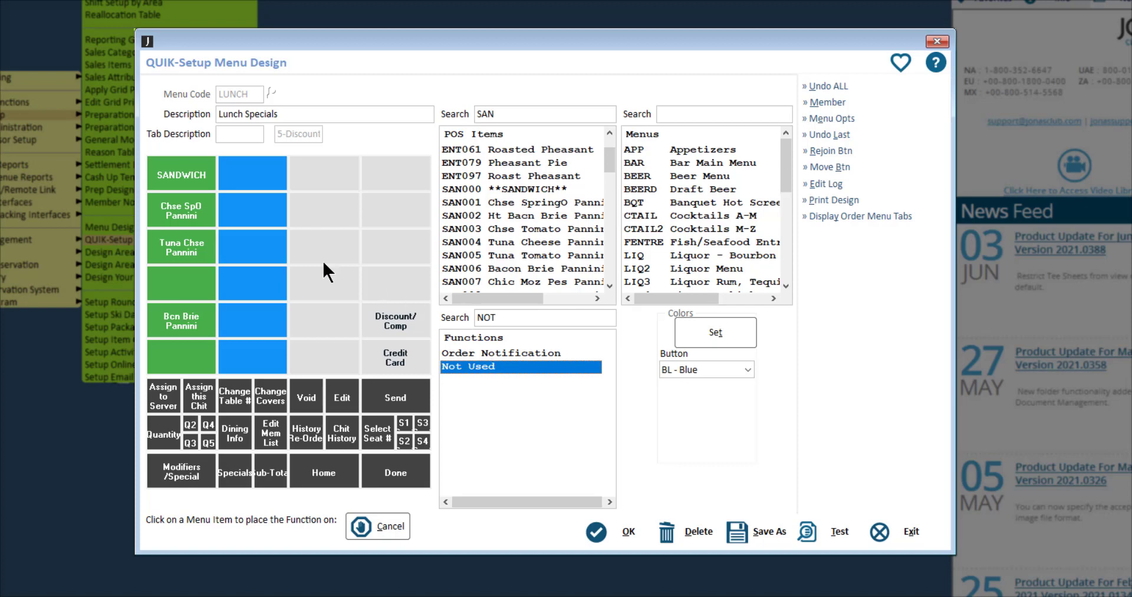
left_click(203, 317)
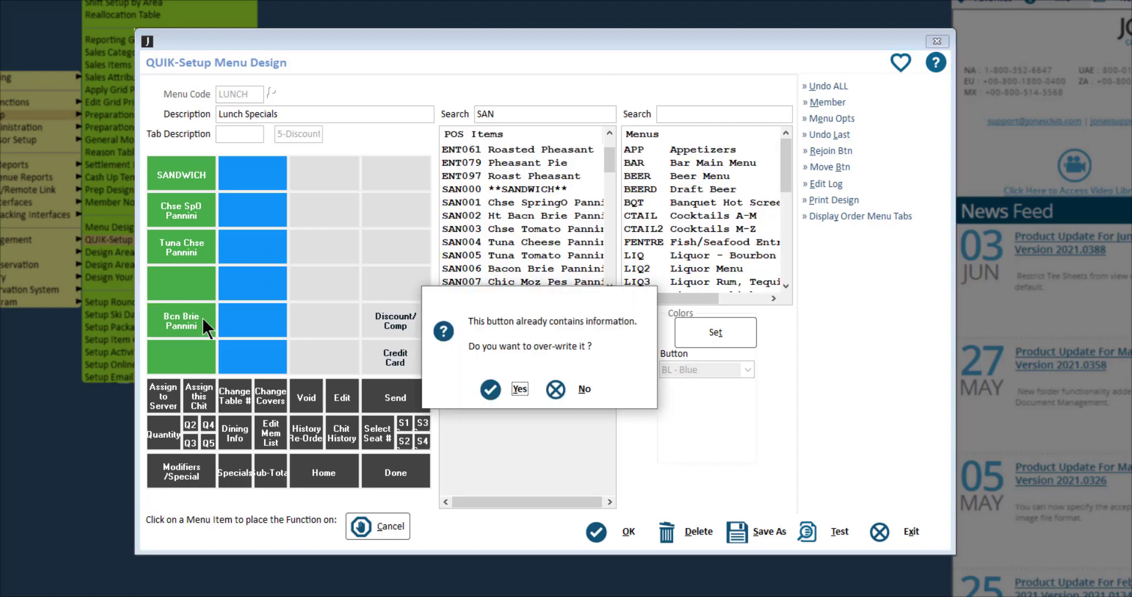
left_click(494, 390)
left_click(397, 519)
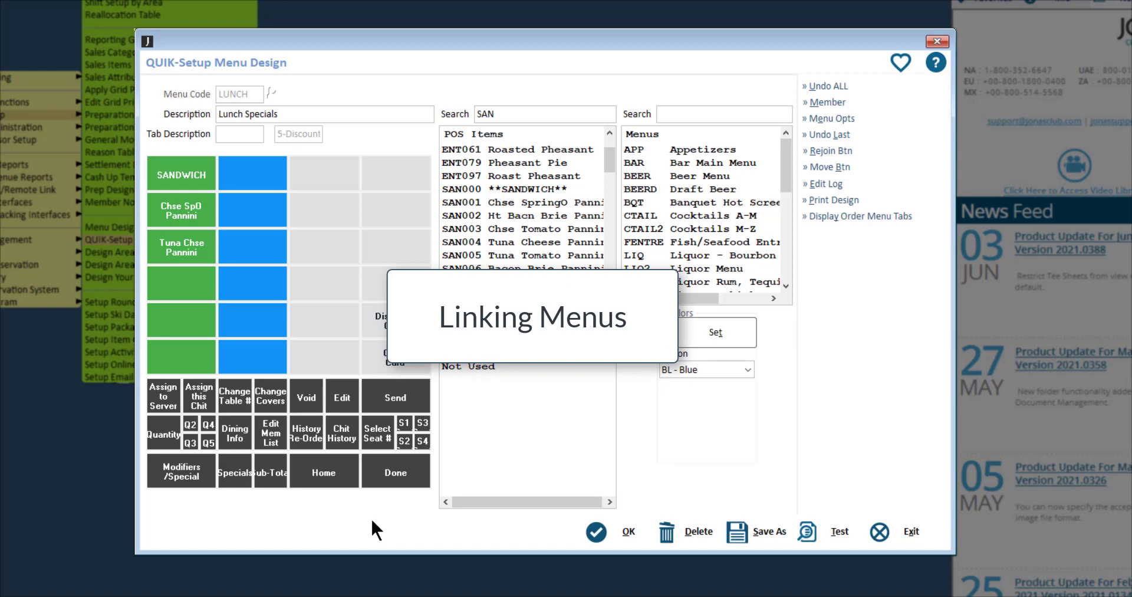
In Display Order Menu Tabs, add APP, BEER and CTAIL through LIQ4 as start-of-chit tabs.
left_click(930, 221)
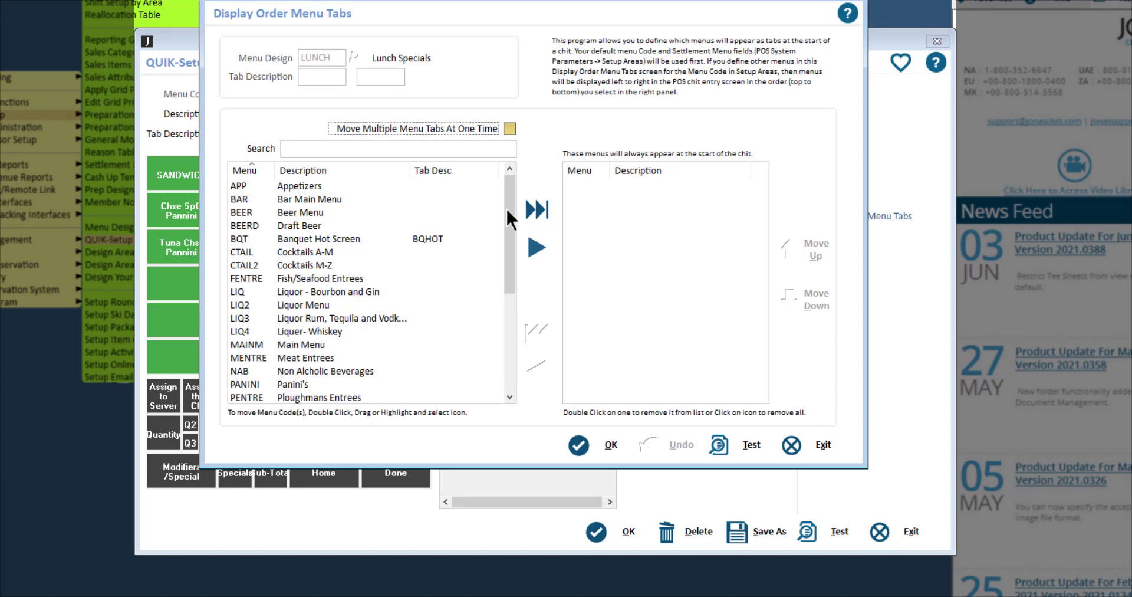
double_click(369, 186)
left_click(357, 201)
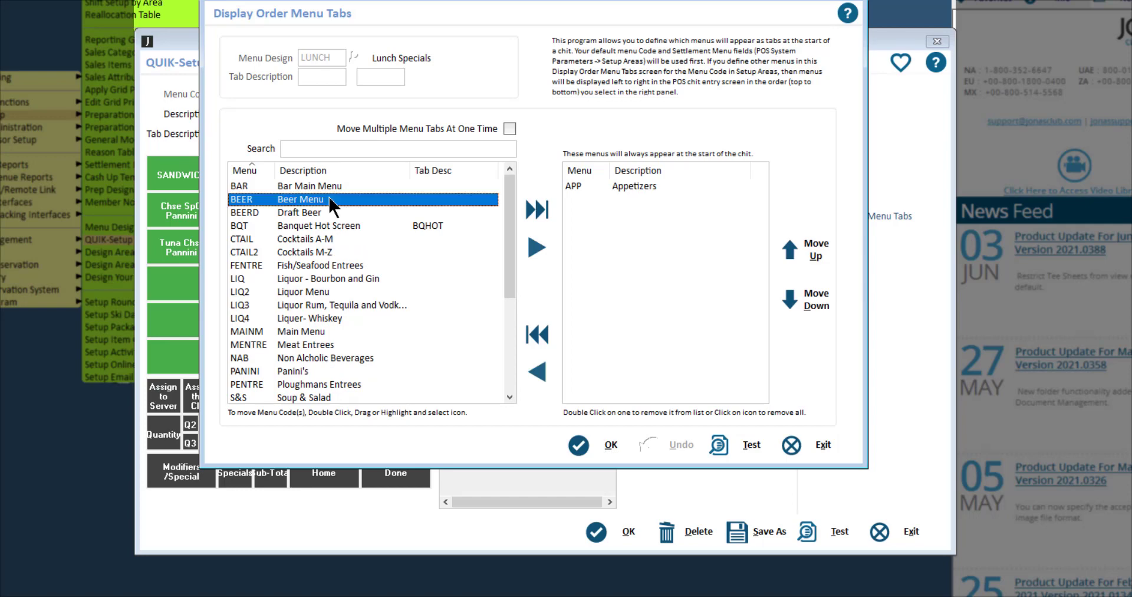
left_click(536, 246)
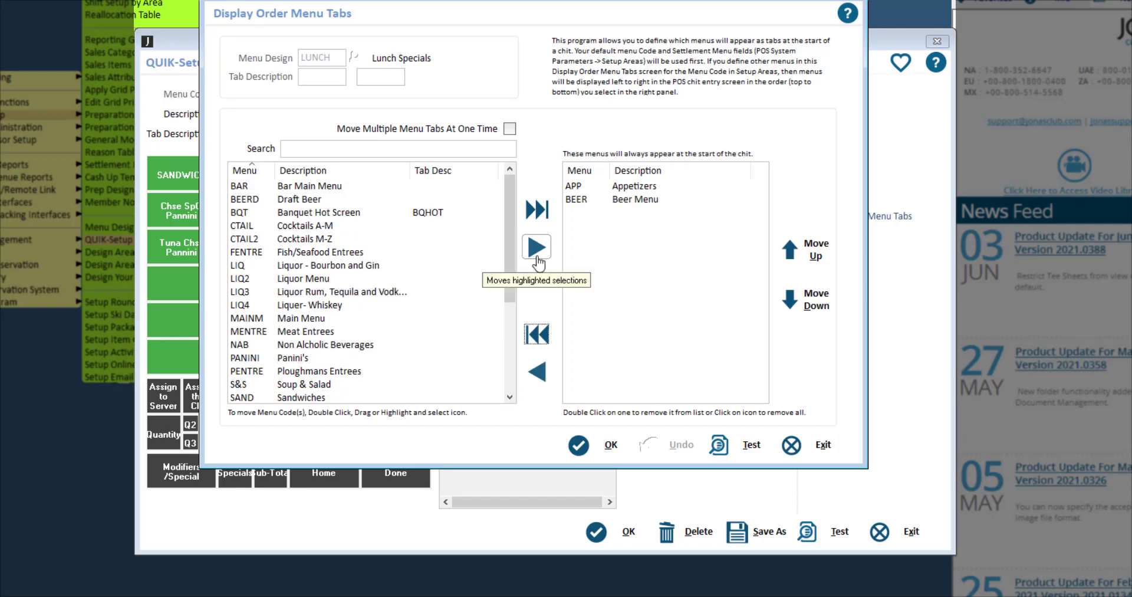
left_click(439, 226)
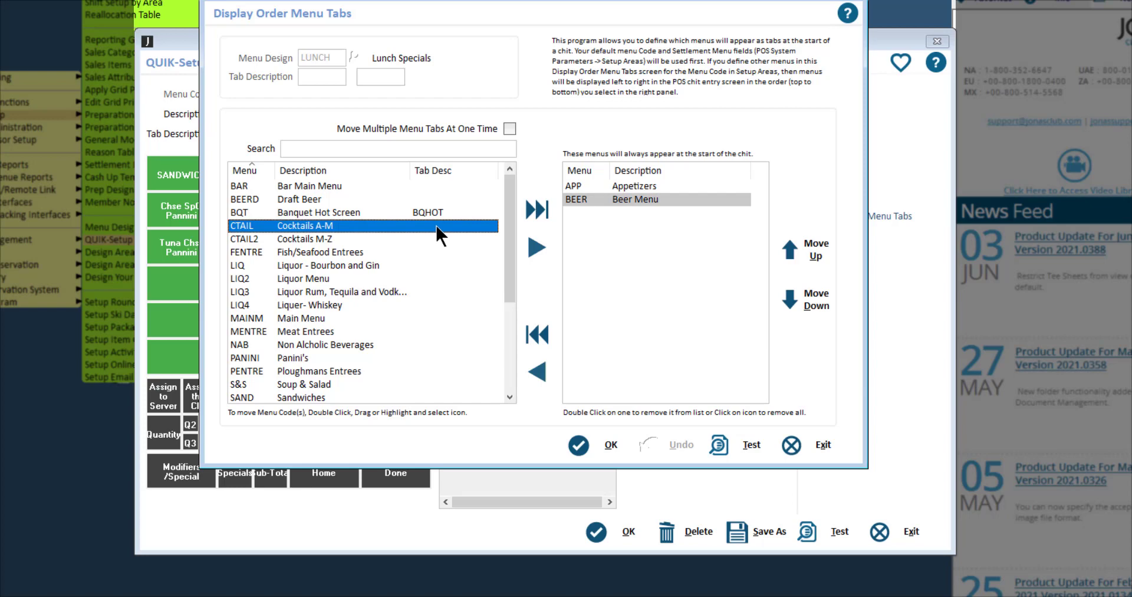
left_click(328, 304, "shift")
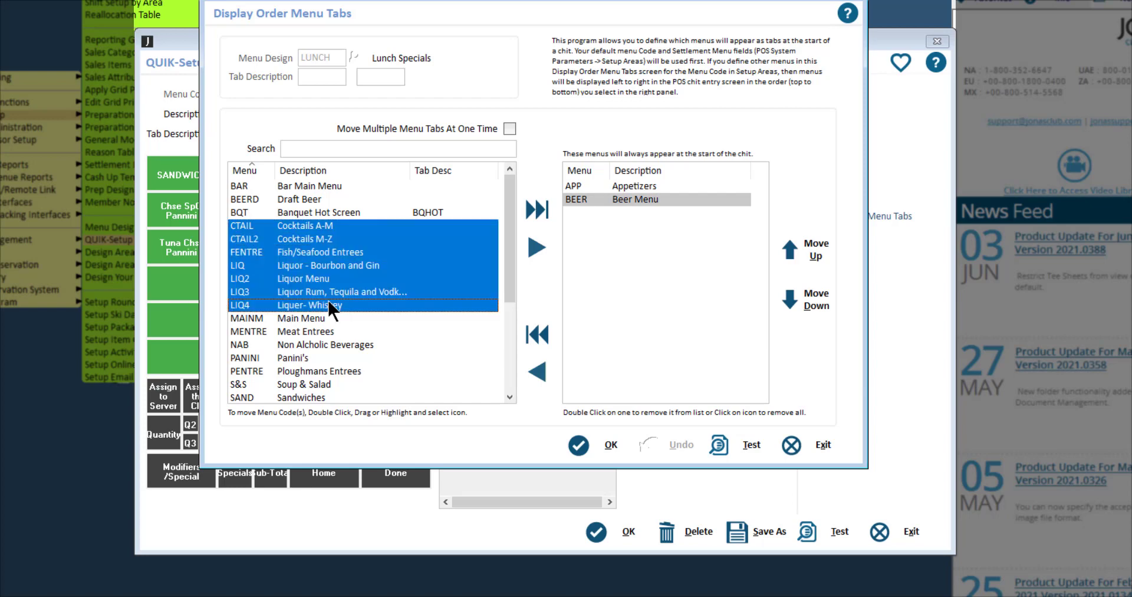
left_click(541, 251)
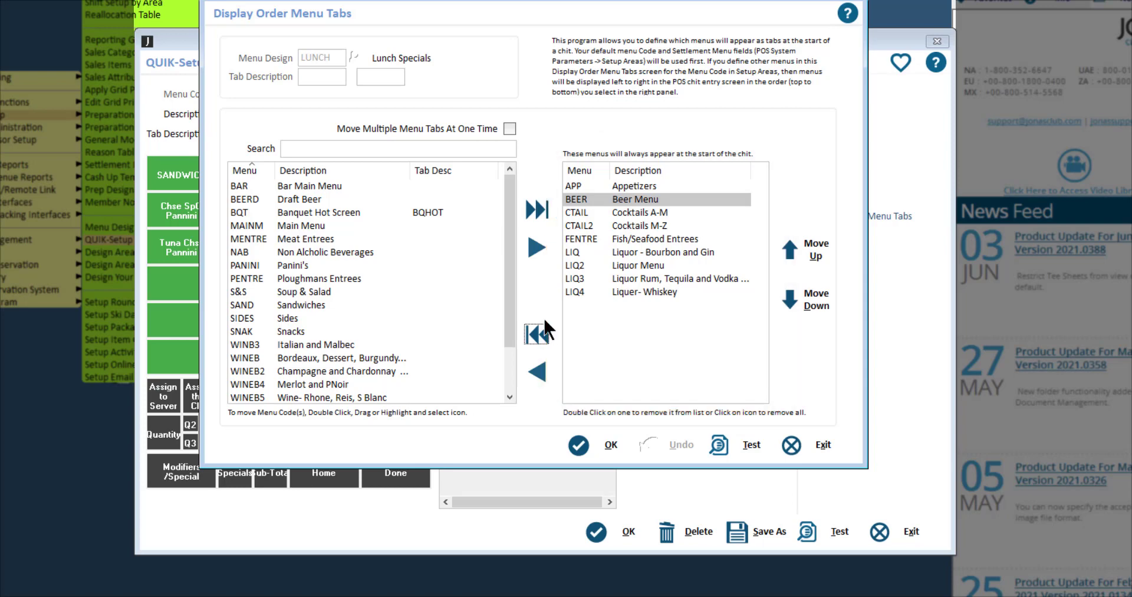
Remove LIQ4 from the linked tabs and accept the tab order.
double_click(645, 291)
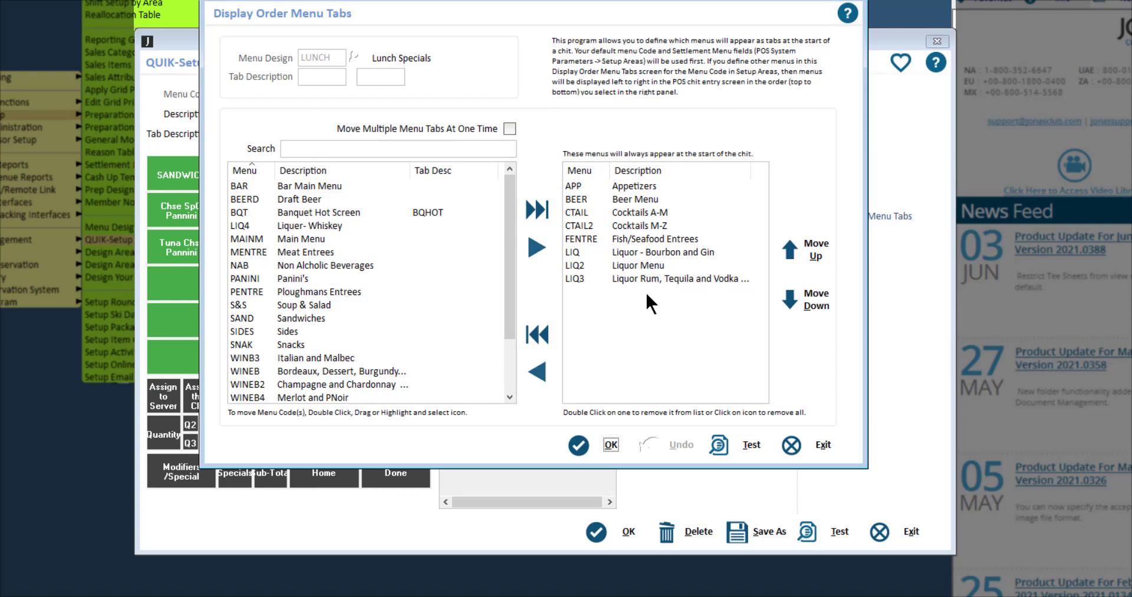
left_click(584, 444)
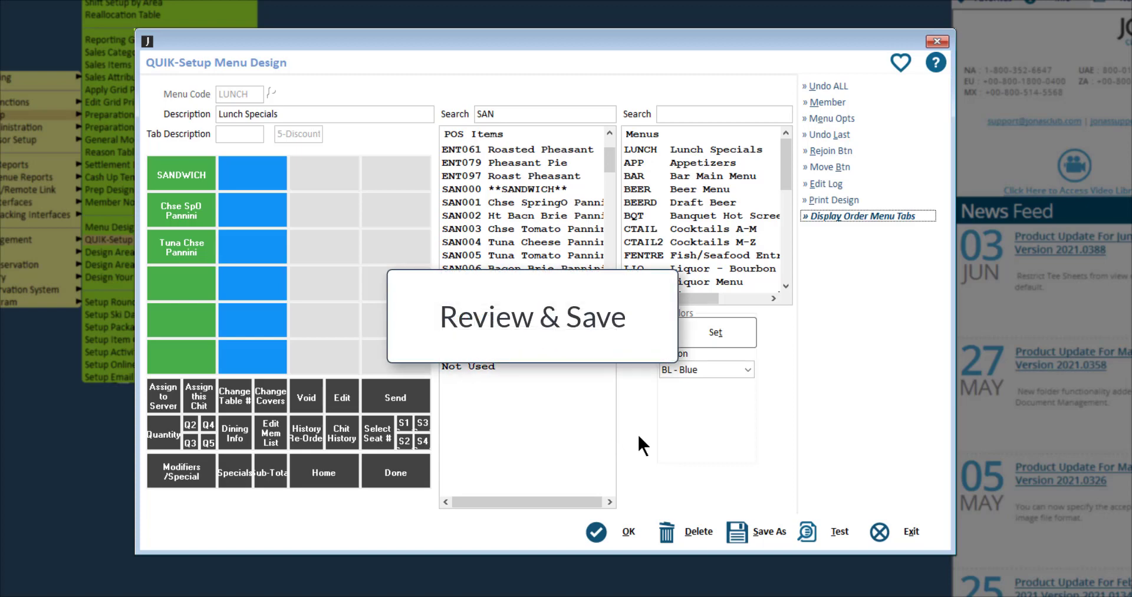
Test the Lunch Specials menu on the POS screen, exit, then choose Save As.
left_click(860, 541)
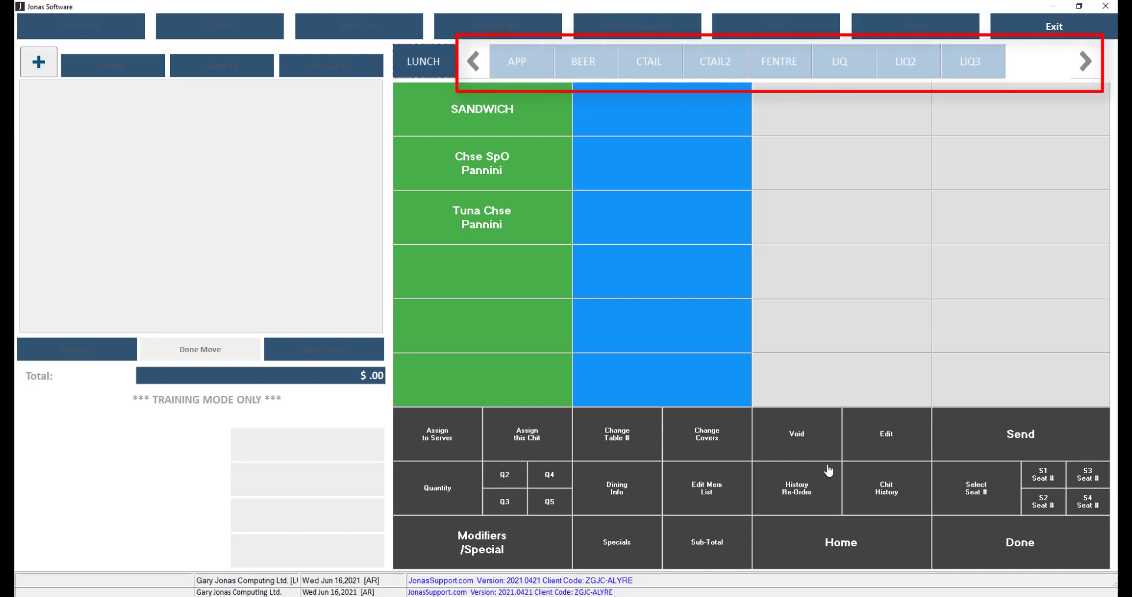
left_click(1066, 39)
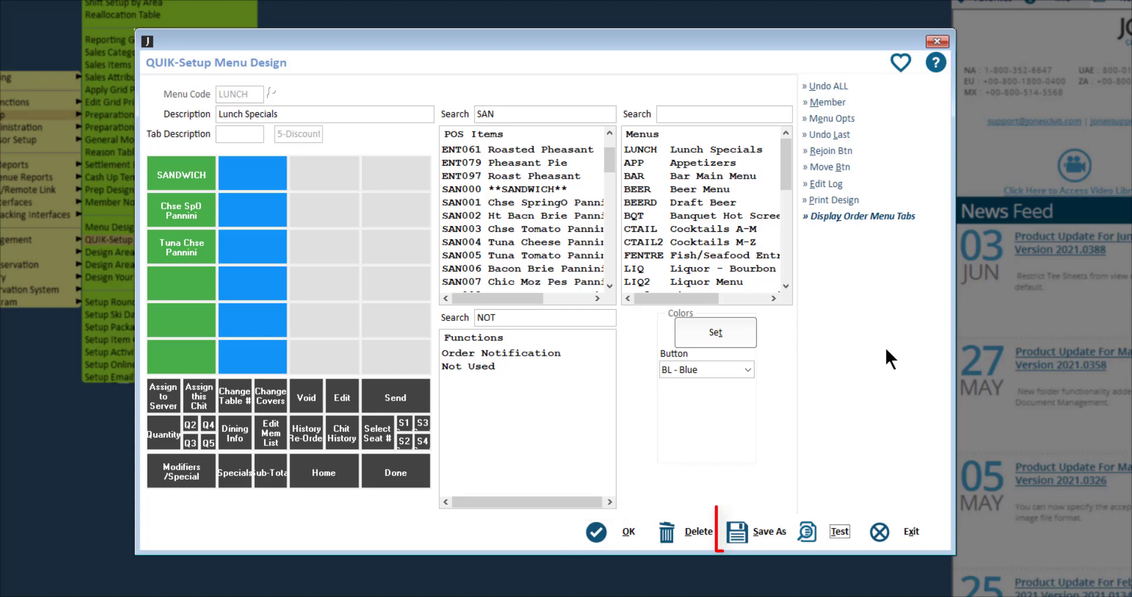
left_click(741, 543)
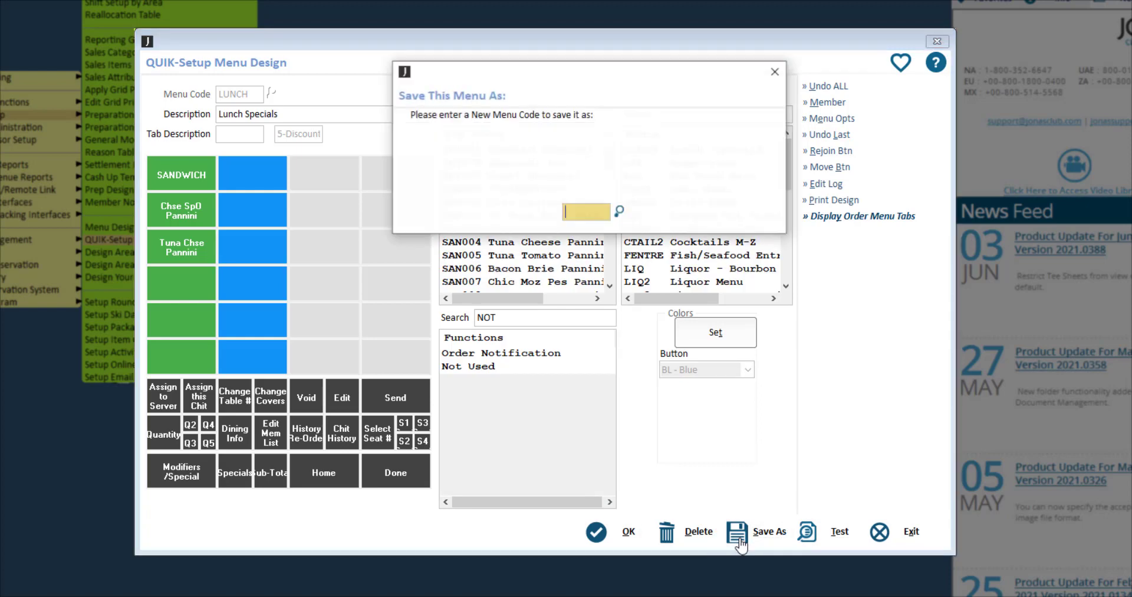